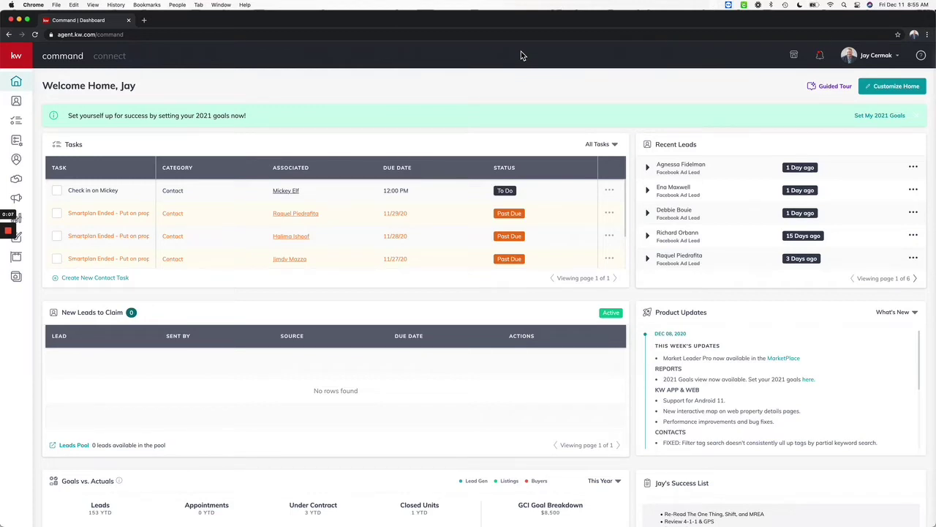
# Step: Start the Kelle Guides goal-setting guide with Get Started
pyautogui.scroll(-1, 308, 139)
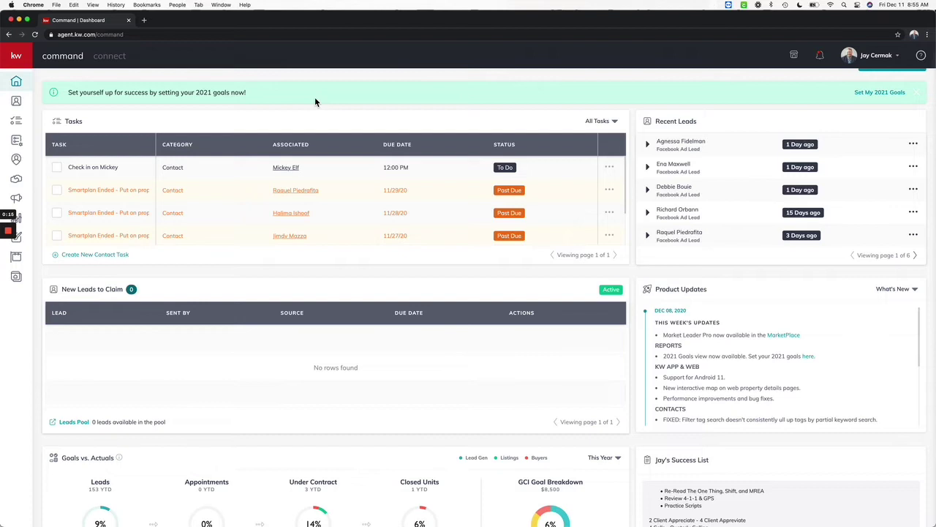
pyautogui.scroll(-8, 314, 96)
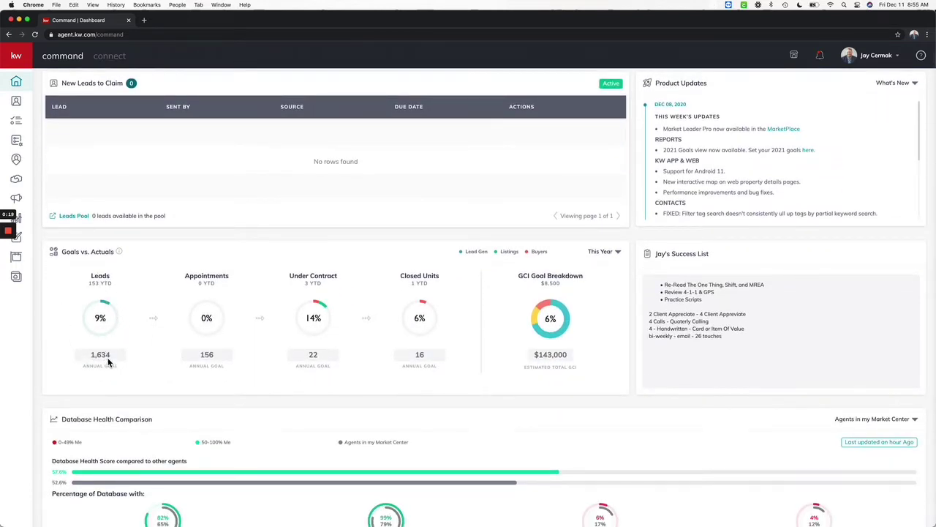
pyautogui.moveTo(214, 330)
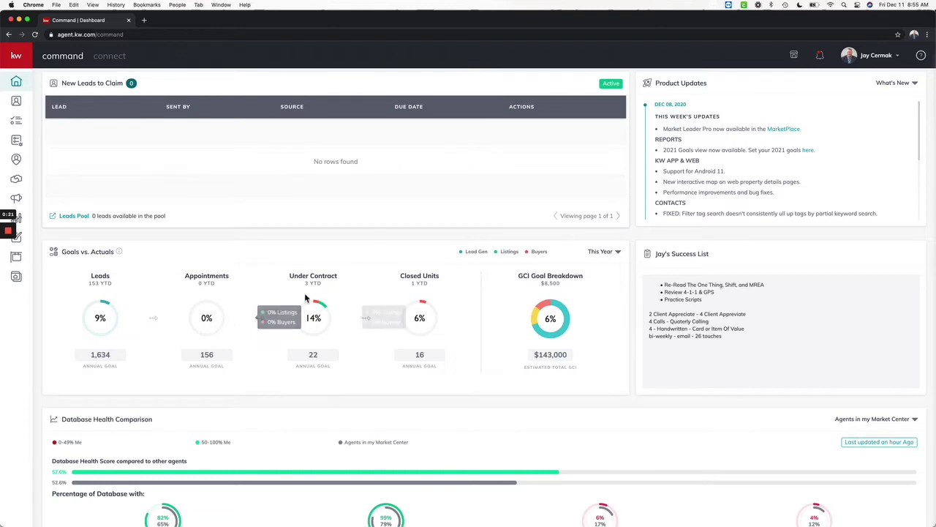
pyautogui.moveTo(444, 322)
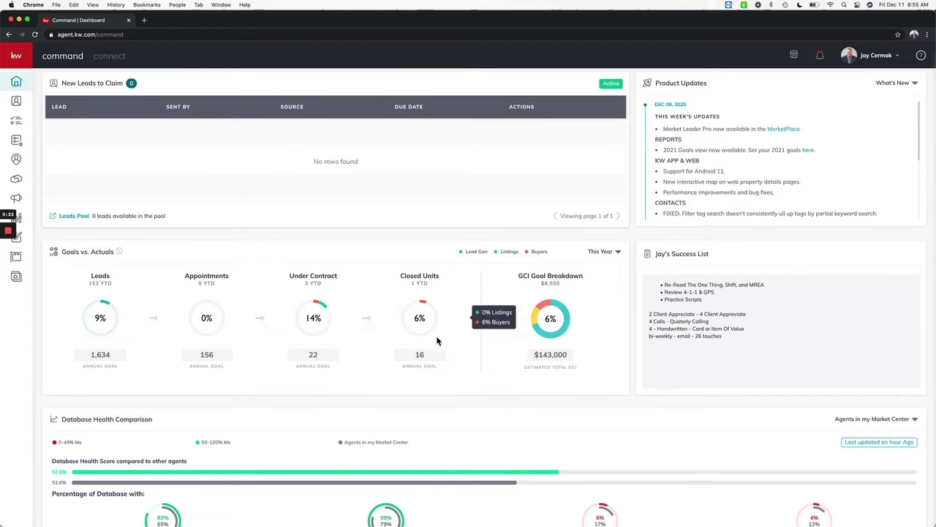
pyautogui.scroll(-1, 435, 341)
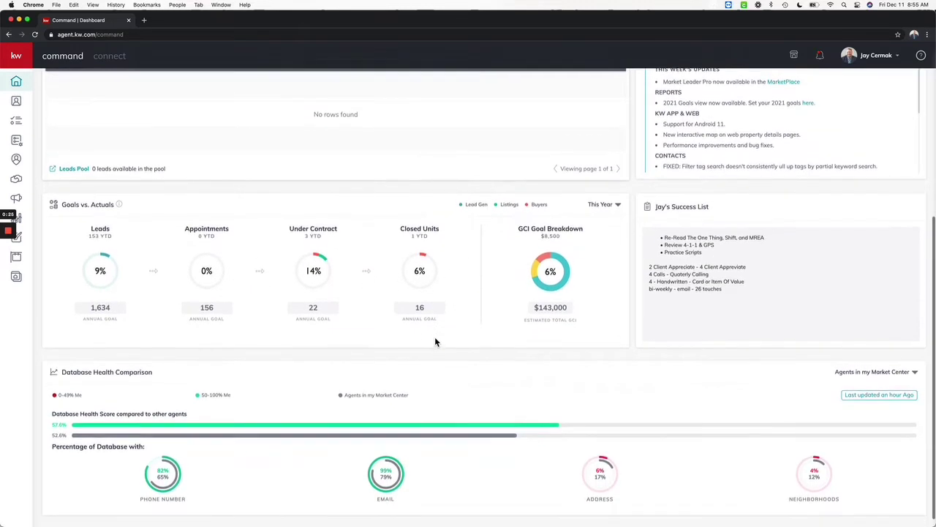
pyautogui.scroll(2, 435, 342)
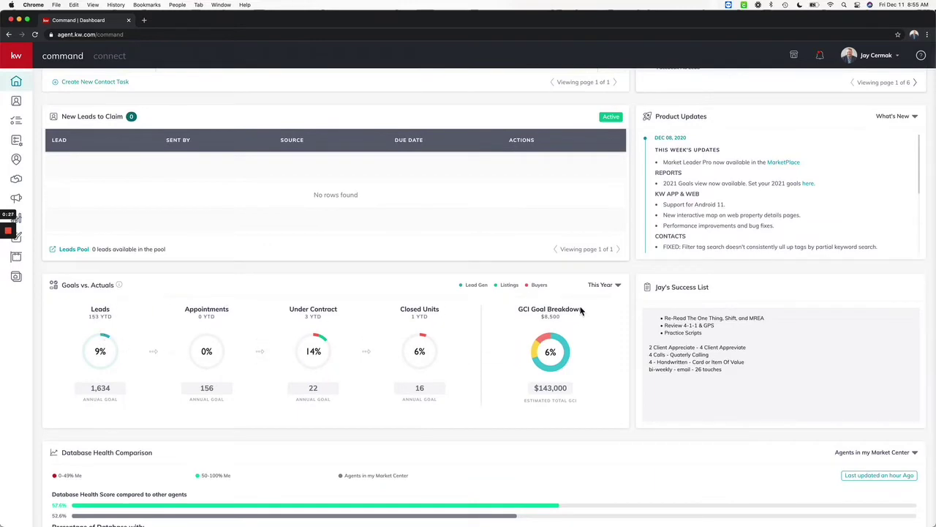
pyautogui.scroll(5, 381, 319)
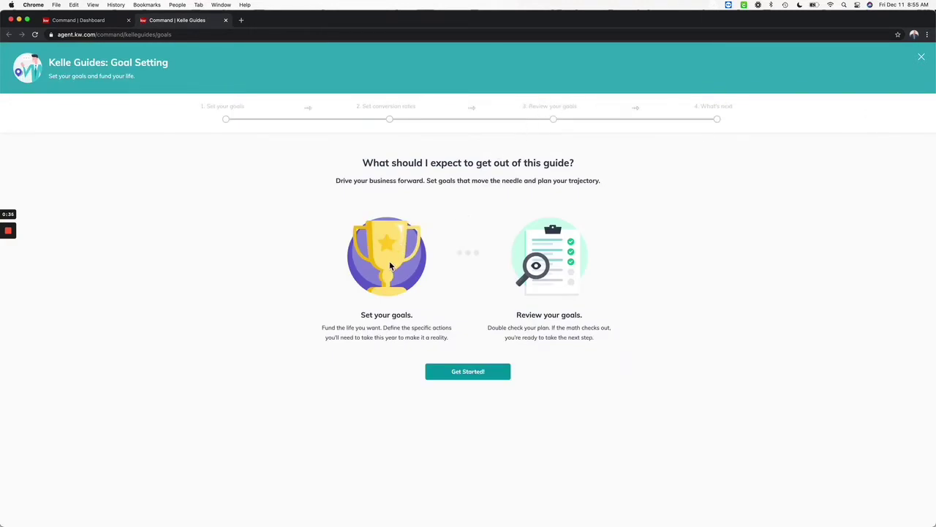
pyautogui.click(476, 378)
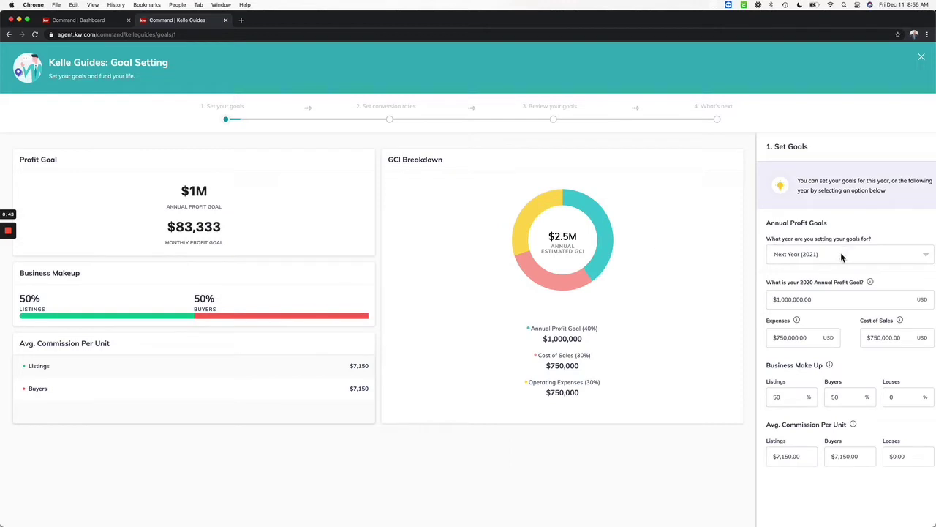
# Step: Enter a $100,000 profit goal, $7,500 expenses and $7,500 cost of sales
pyautogui.click(834, 297)
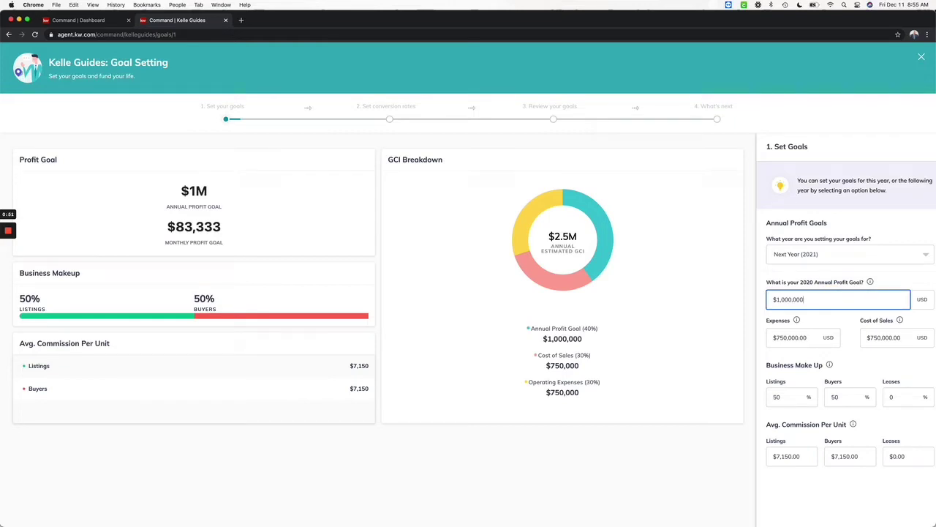
pyautogui.press('BackSpace')
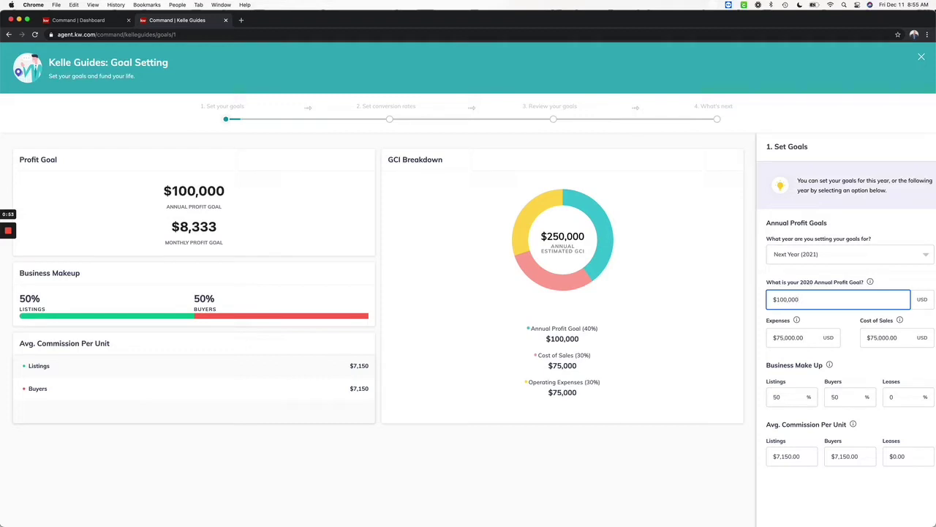
pyautogui.click(808, 340)
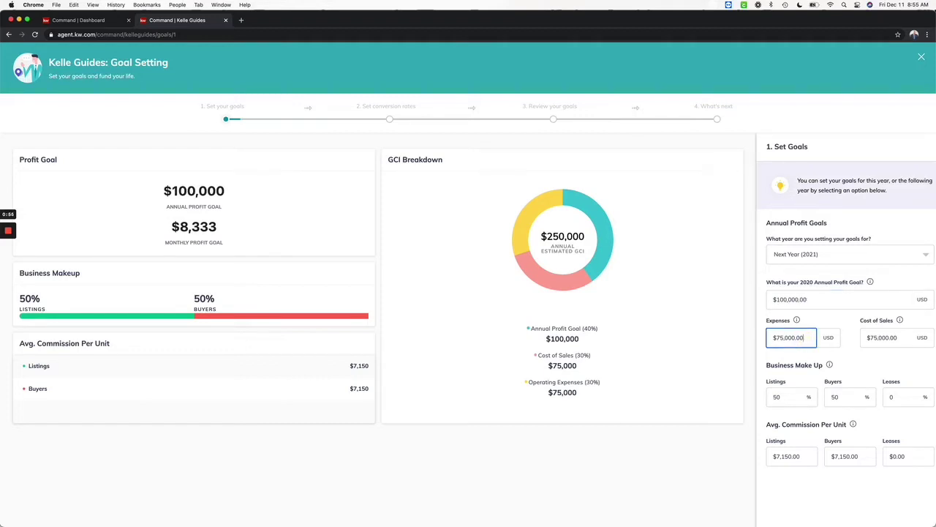
pyautogui.press('BackSpace')
pyautogui.click(894, 337)
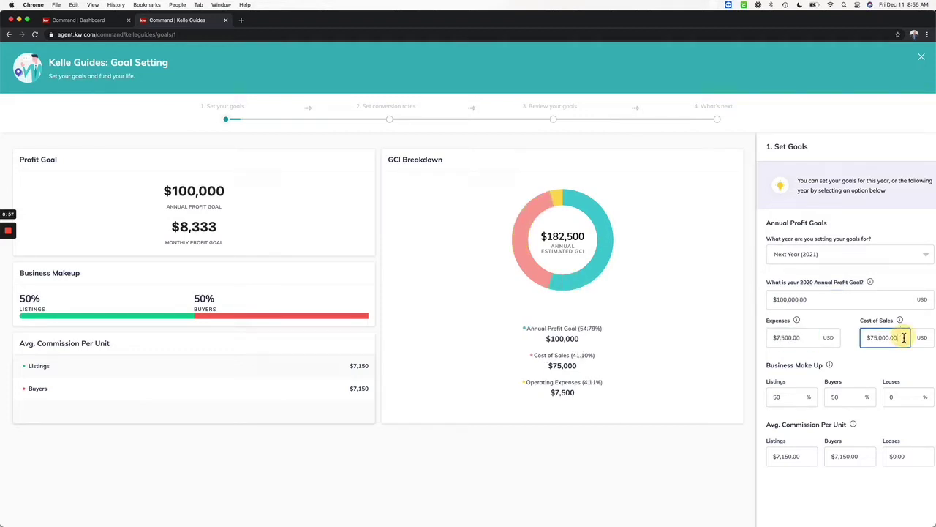
pyautogui.press('BackSpace')
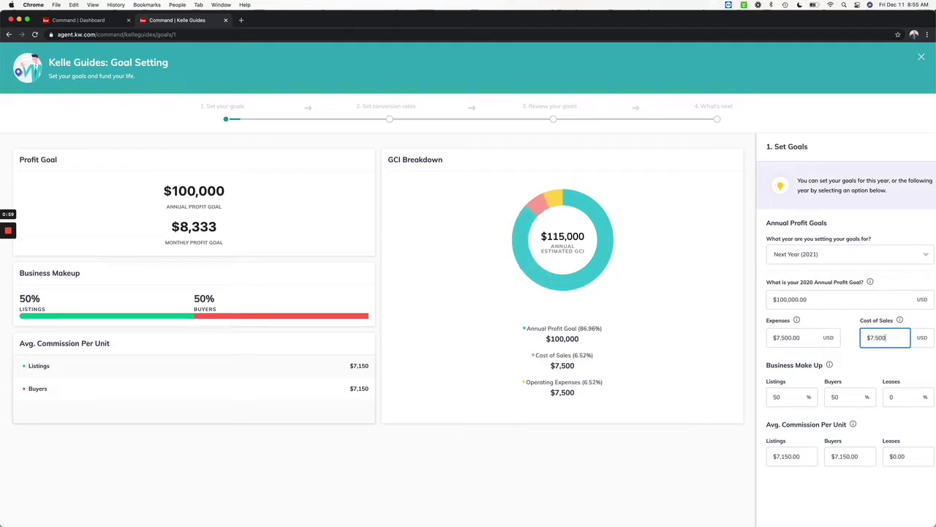
# Step: Replace the Buyers and Listings average commission per unit with 90,000 each
pyautogui.scroll(-1, 793, 364)
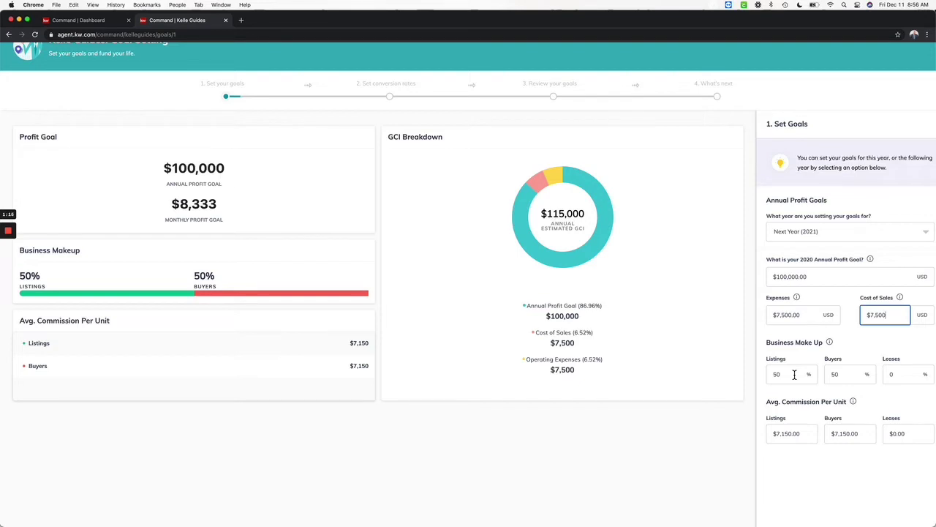
pyautogui.scroll(-1, 794, 375)
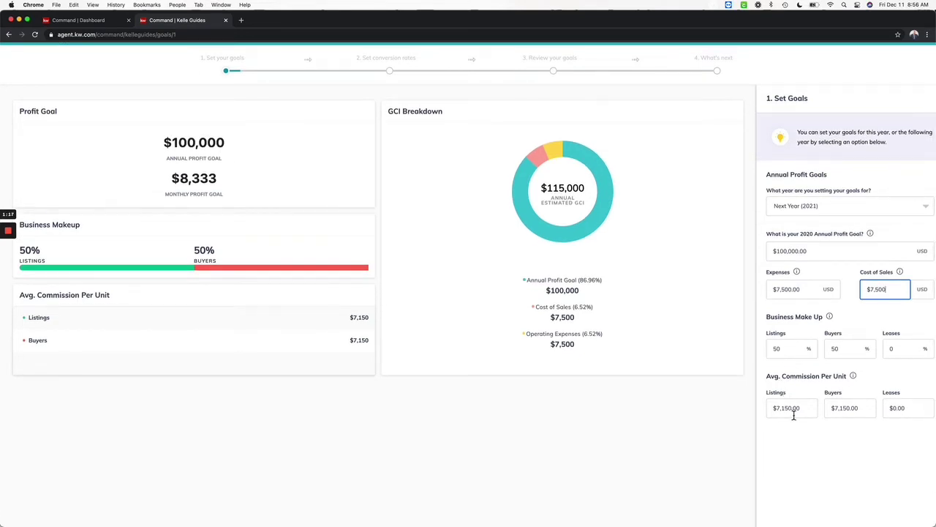
pyautogui.doubleClick(838, 409)
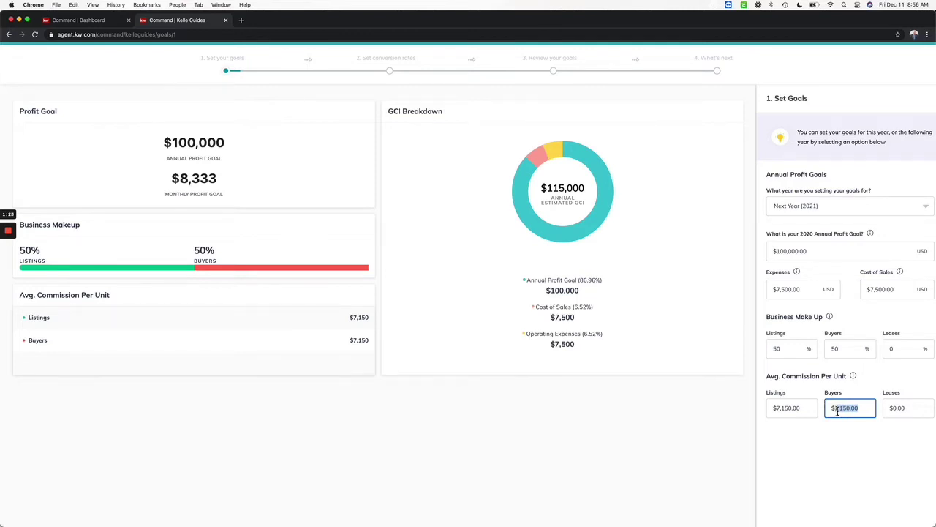
pyautogui.write('90000')
pyautogui.click(790, 409)
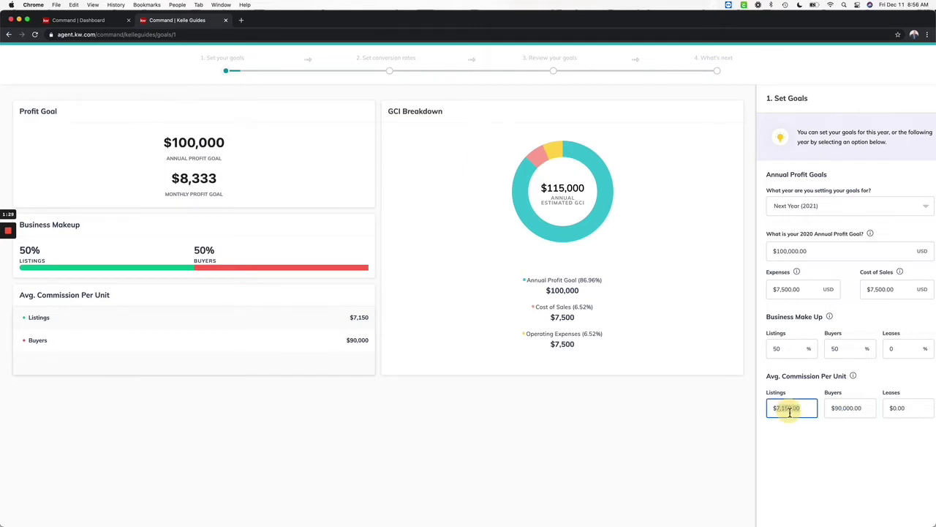
pyautogui.doubleClick(790, 409)
pyautogui.write('9')
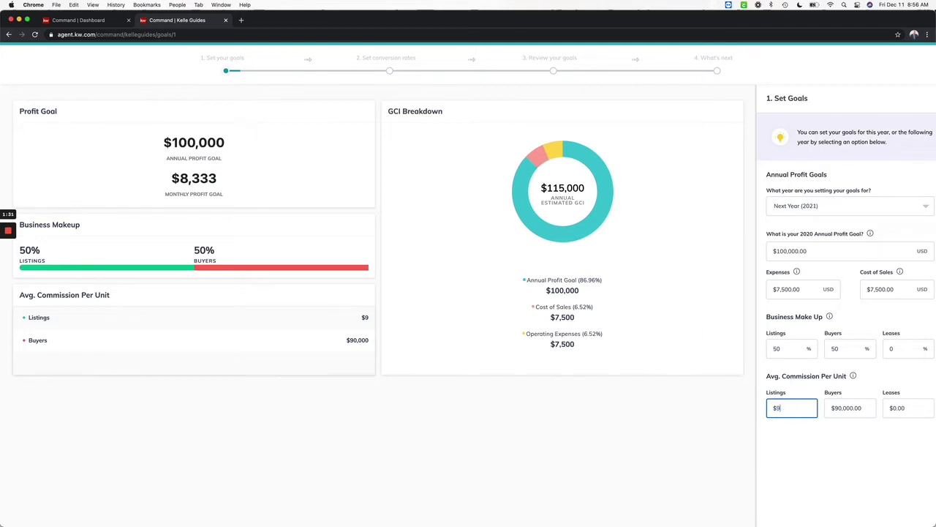
pyautogui.write('0,000')
pyautogui.click(839, 482)
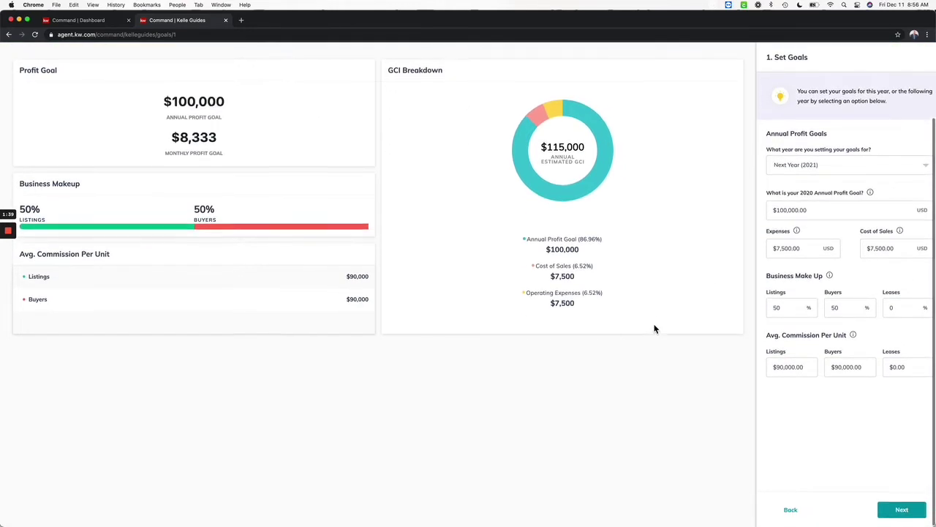
# Step: Change cost of sales to $23,000, raising GCI to $130,500, and proceed to conversion rates
pyautogui.scroll(2, 655, 329)
pyautogui.scroll(-3, 655, 329)
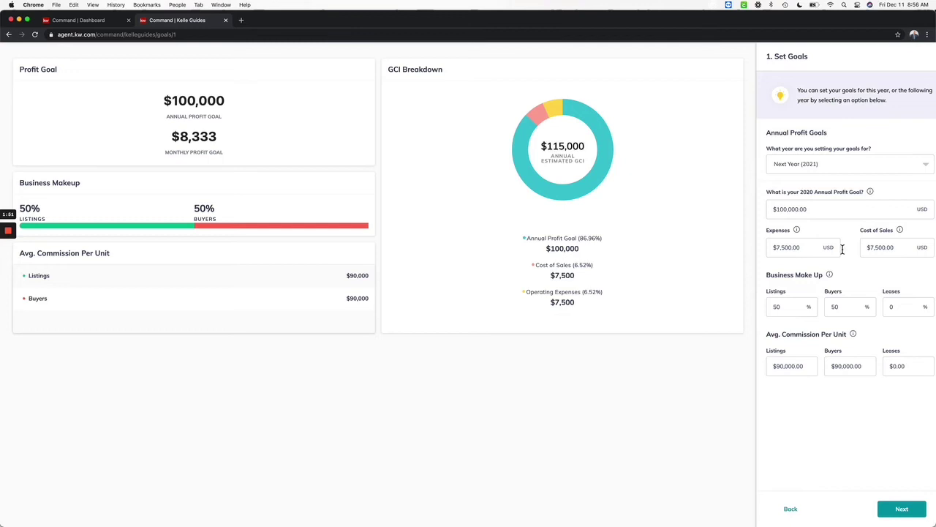
pyautogui.tripleClick(881, 249)
pyautogui.click(880, 248)
pyautogui.tripleClick(881, 248)
pyautogui.write('23')
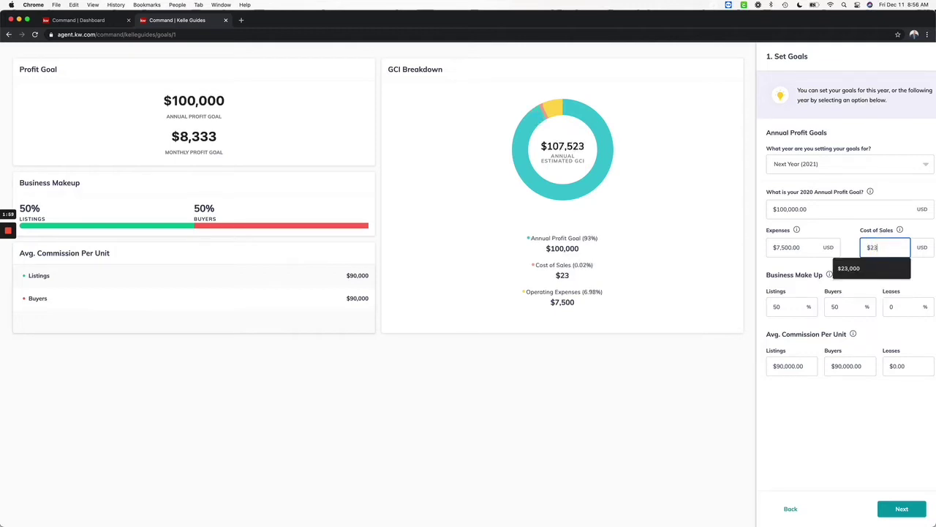
pyautogui.write(',000')
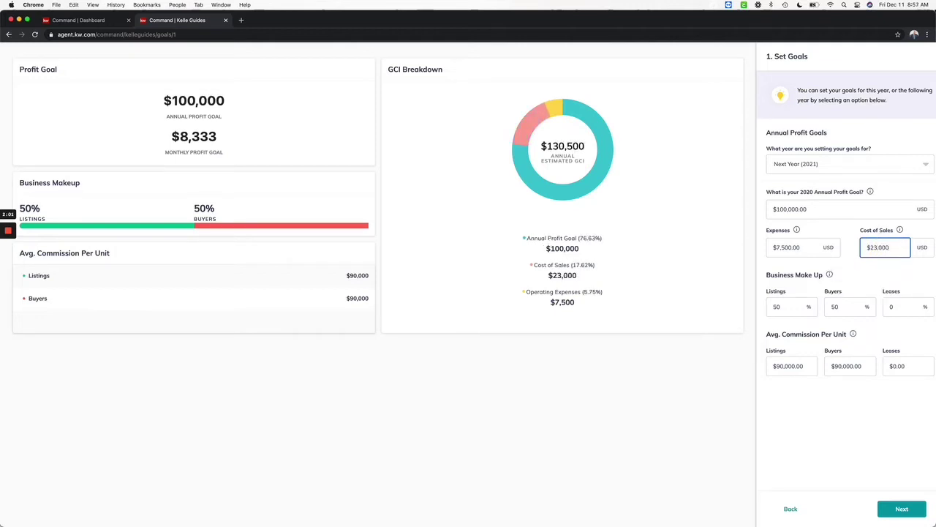
pyautogui.tripleClick(803, 249)
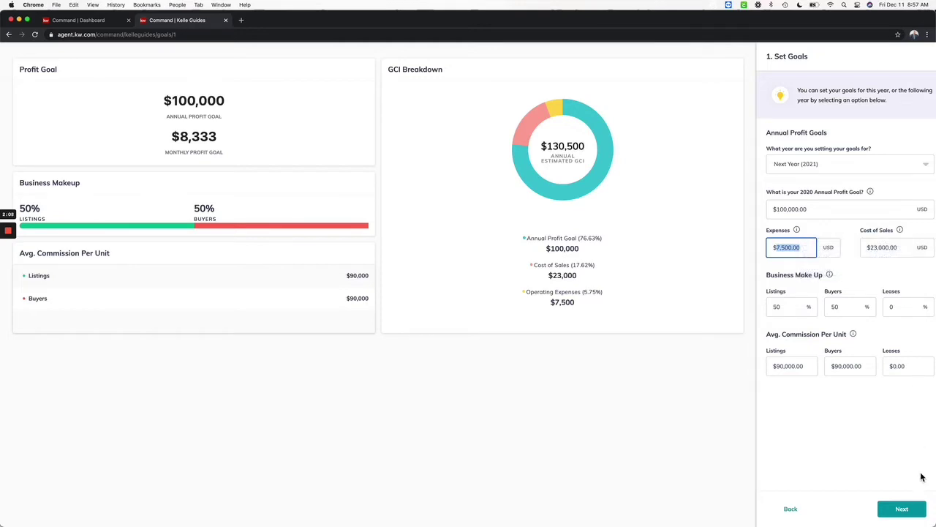
pyautogui.click(904, 511)
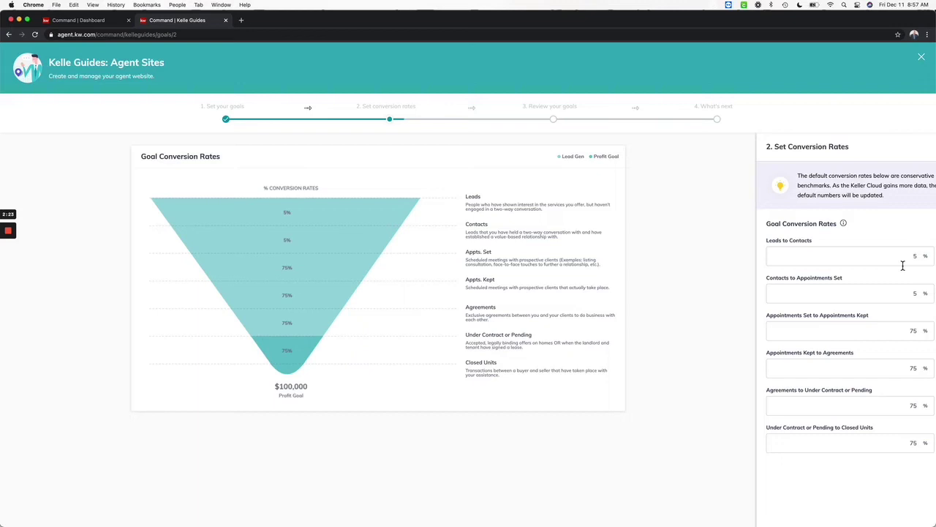
# Step: Keep the default conversion rates (5%, 5%, then 75%) and save them
pyautogui.moveTo(844, 224)
pyautogui.scroll(-3, 872, 328)
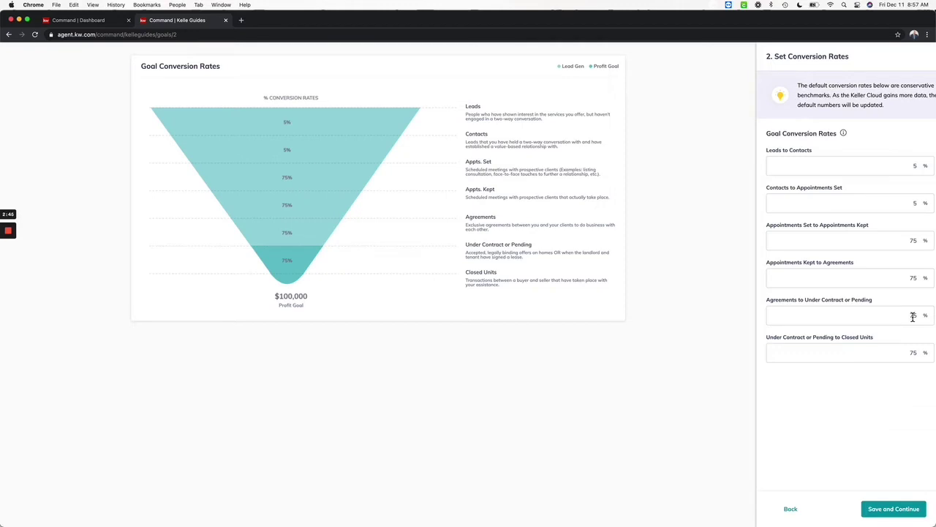
pyautogui.rightClick(888, 420)
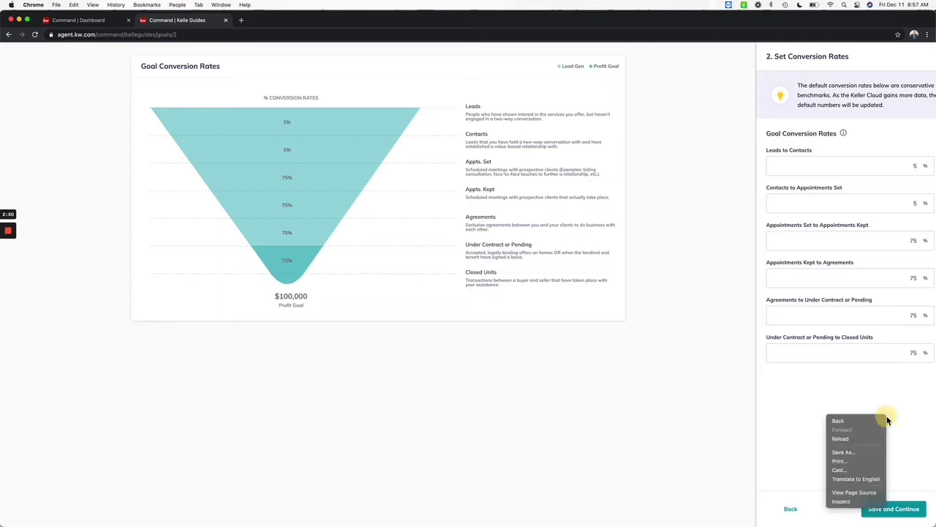
pyautogui.click(853, 392)
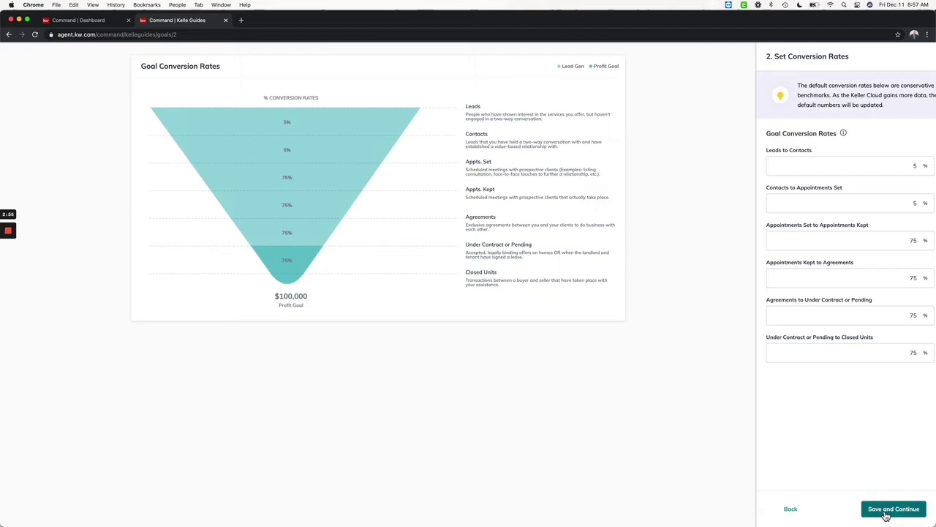
pyautogui.click(886, 516)
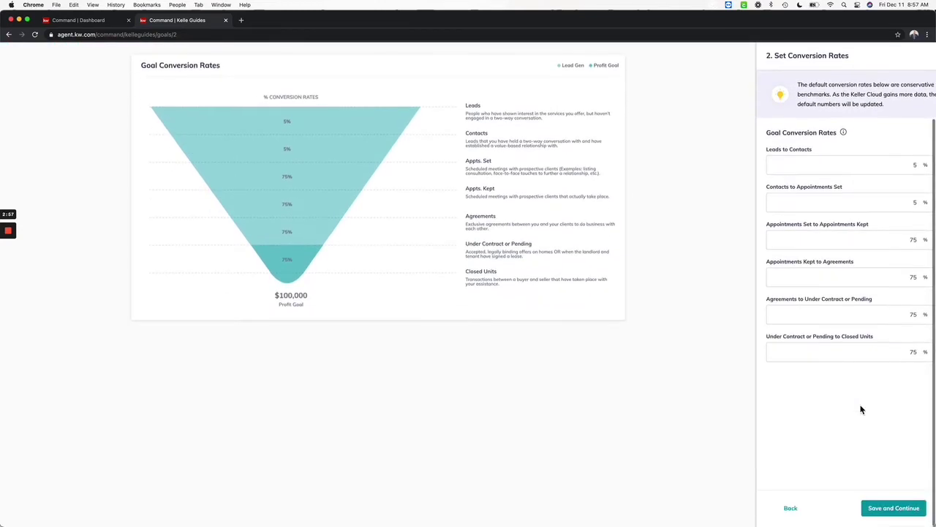
# Step: Move to the Review step and inspect the $130,500 GCI Breakdown donut
pyautogui.click(899, 512)
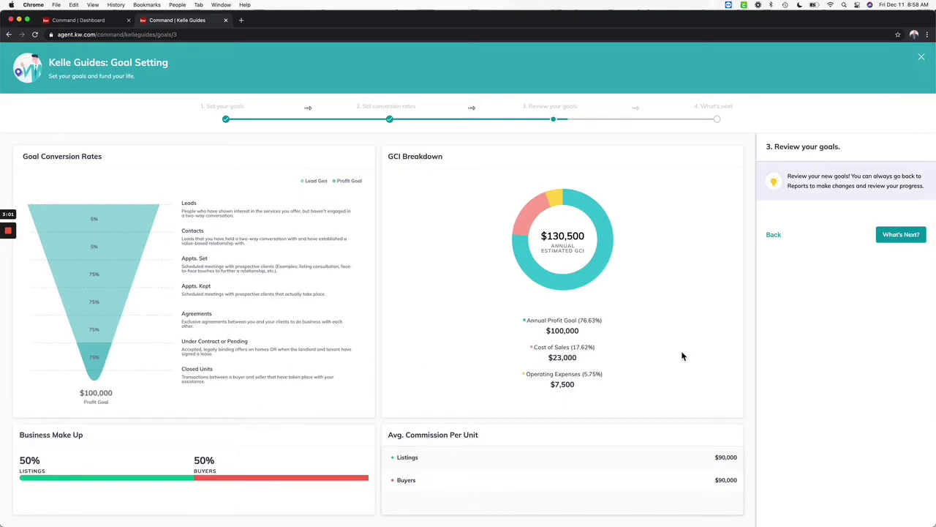
pyautogui.moveTo(526, 234)
# Step: Finish the goal guide, return home, and check the Goals vs. Actuals period options unchanged
pyautogui.moveTo(559, 223)
pyautogui.click(920, 239)
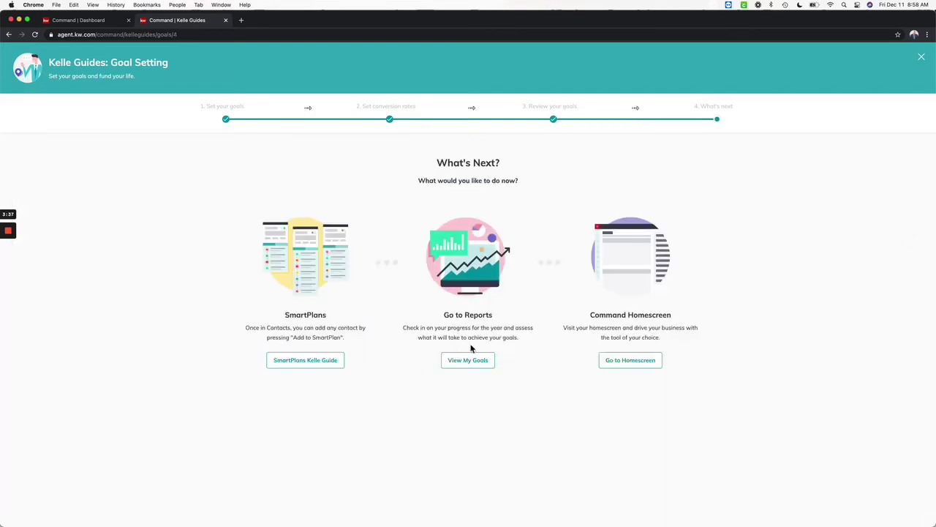
pyautogui.click(628, 366)
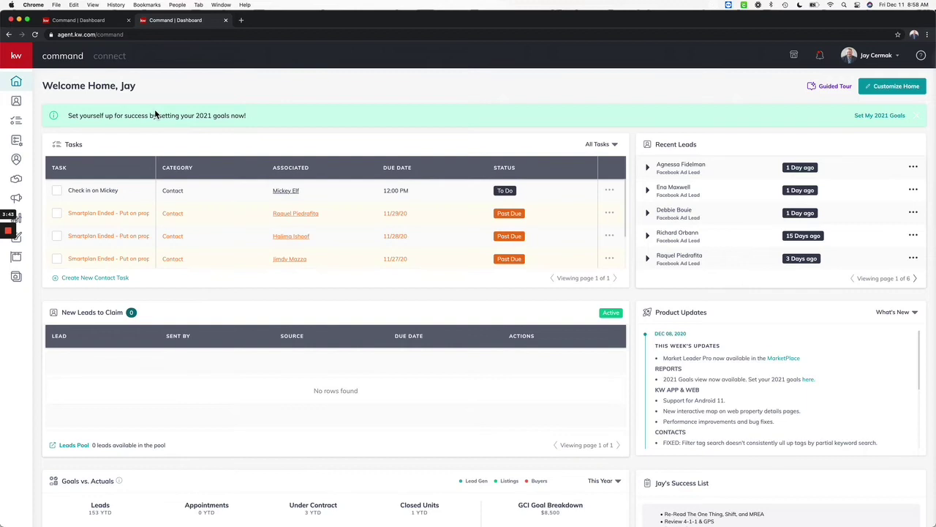
pyautogui.scroll(-5, 154, 96)
pyautogui.click(611, 248)
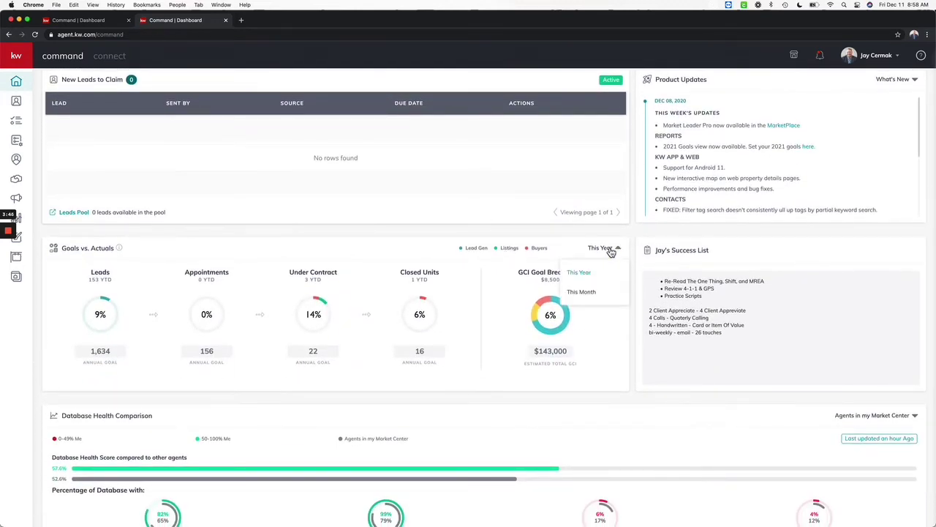
pyautogui.click(274, 235)
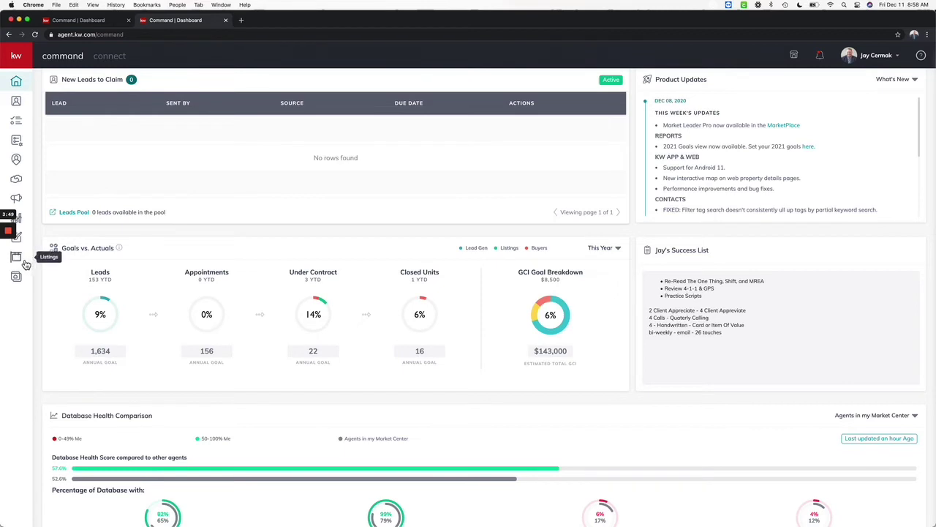
pyautogui.click(28, 221)
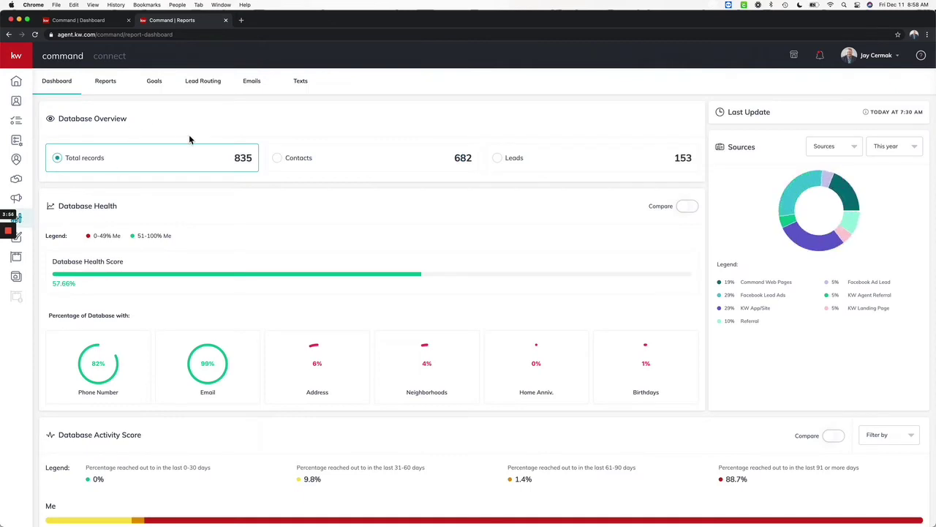
# Step: Show 2021 Goals in the Goals report: 1,834 leads, 92 contacts, $100,000 profit
pyautogui.click(154, 84)
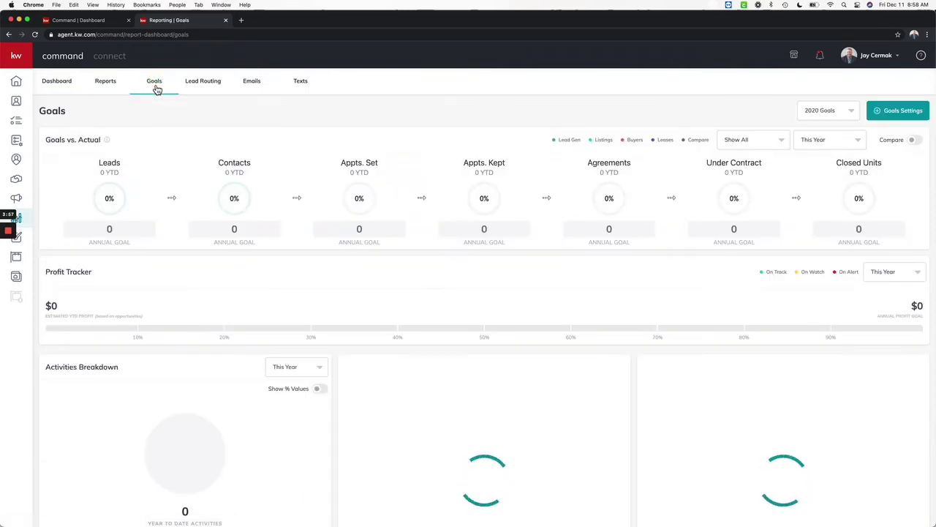
pyautogui.click(850, 114)
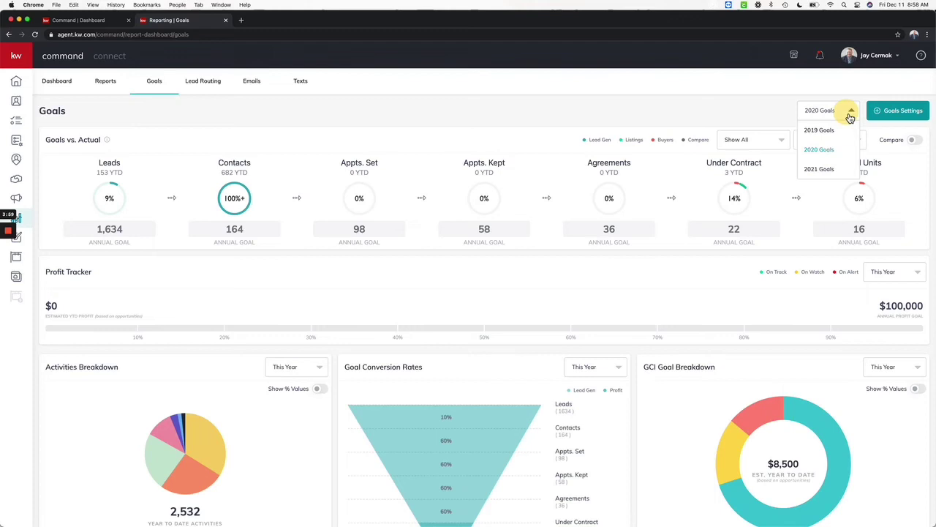
pyautogui.click(822, 171)
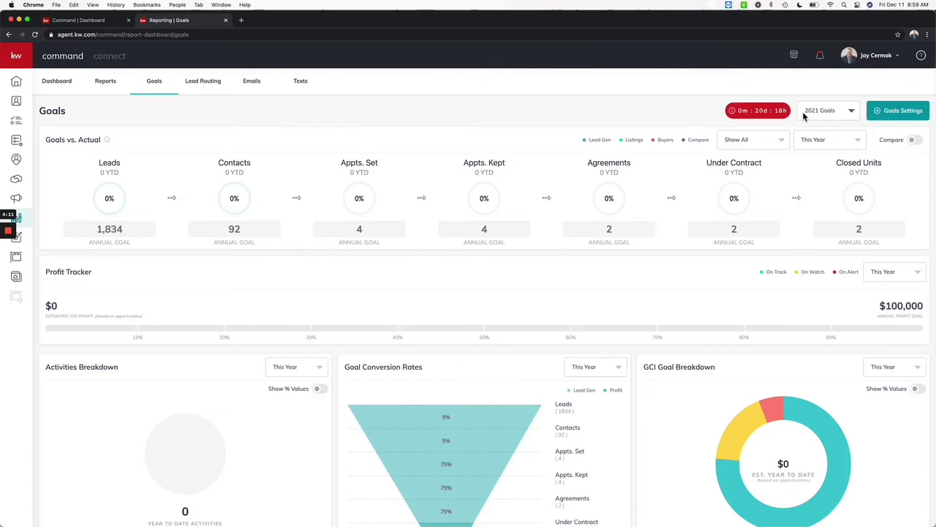
pyautogui.scroll(-3, 765, 224)
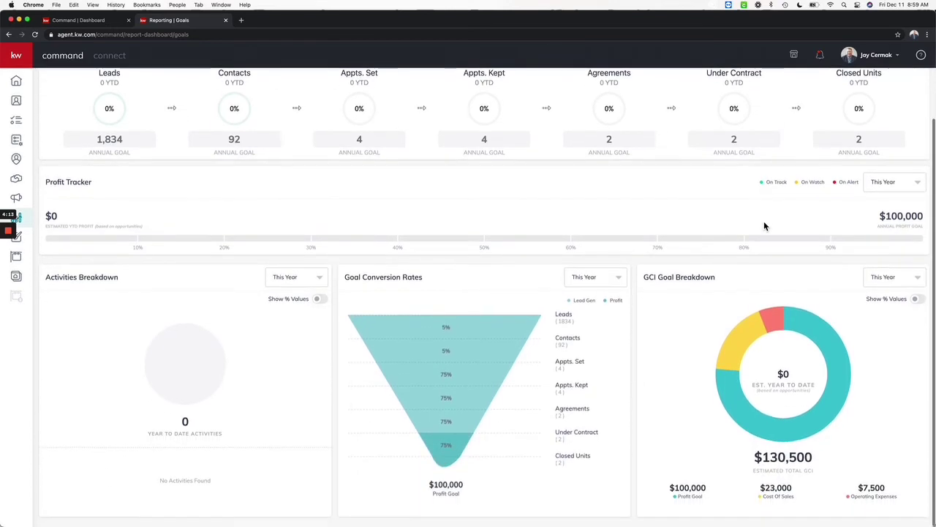
pyautogui.scroll(3, 763, 223)
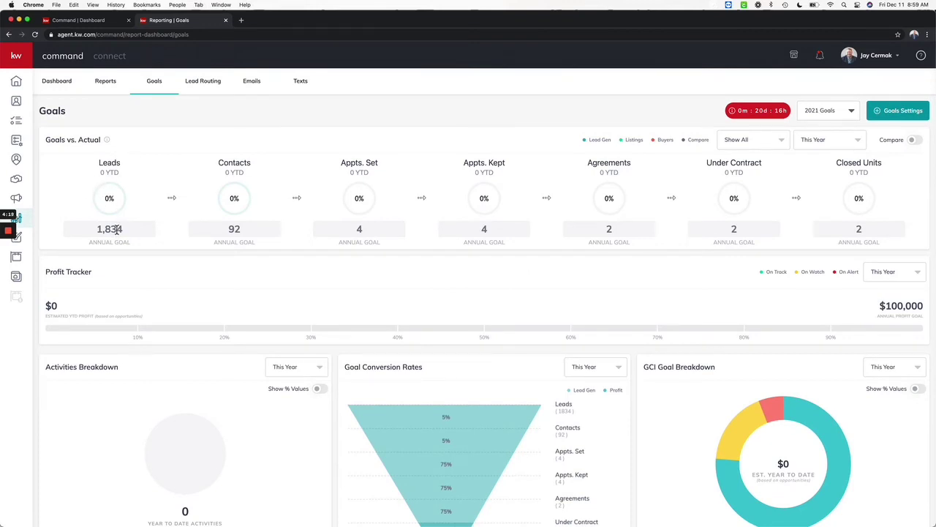
# Step: Switch the Goals report year back to 2020 Goals
pyautogui.click(828, 119)
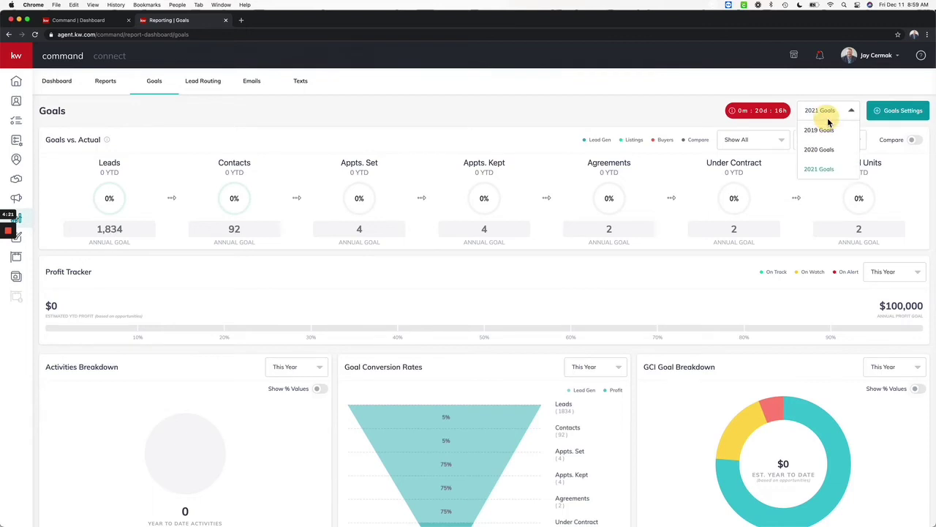
pyautogui.click(820, 149)
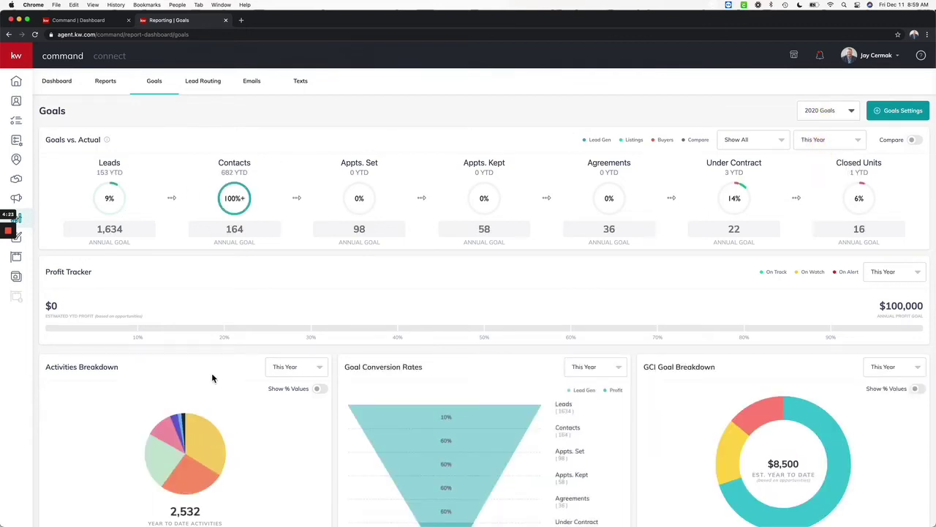
pyautogui.scroll(-3, 212, 377)
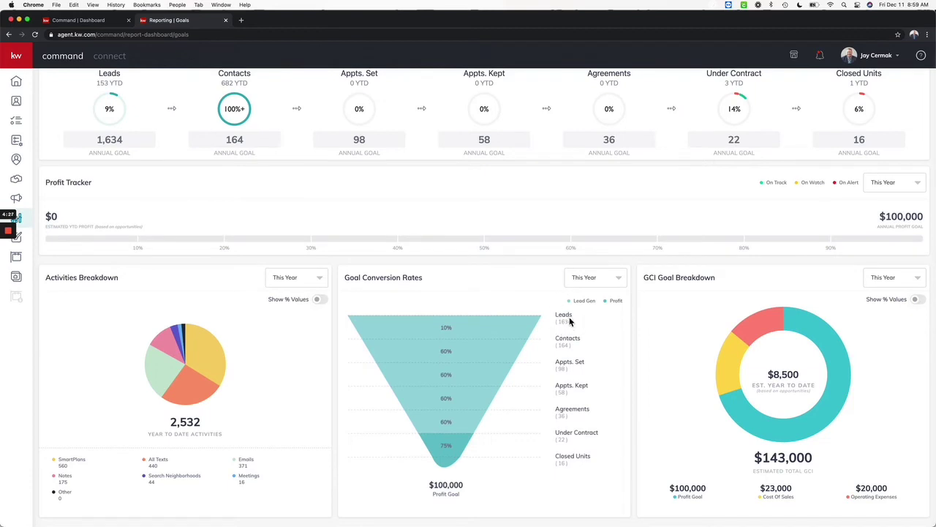
pyautogui.scroll(3, 447, 324)
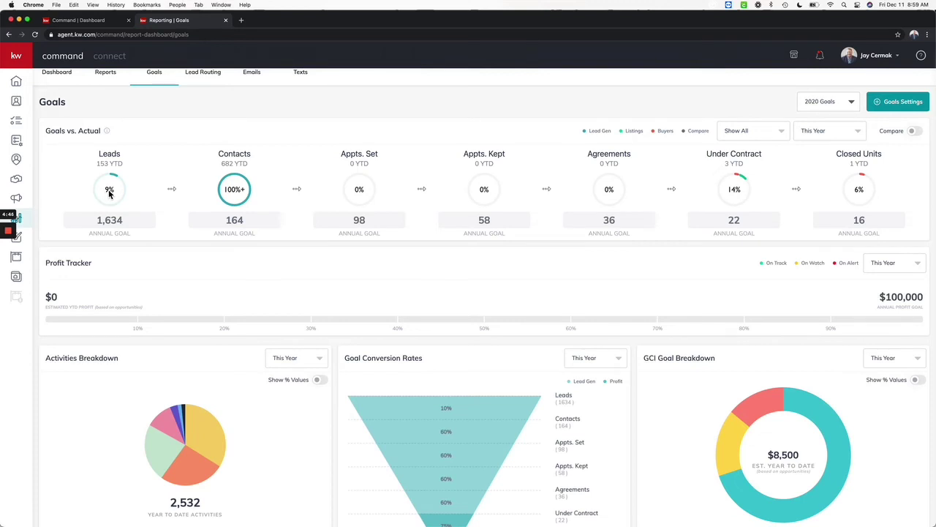
pyautogui.click(226, 149)
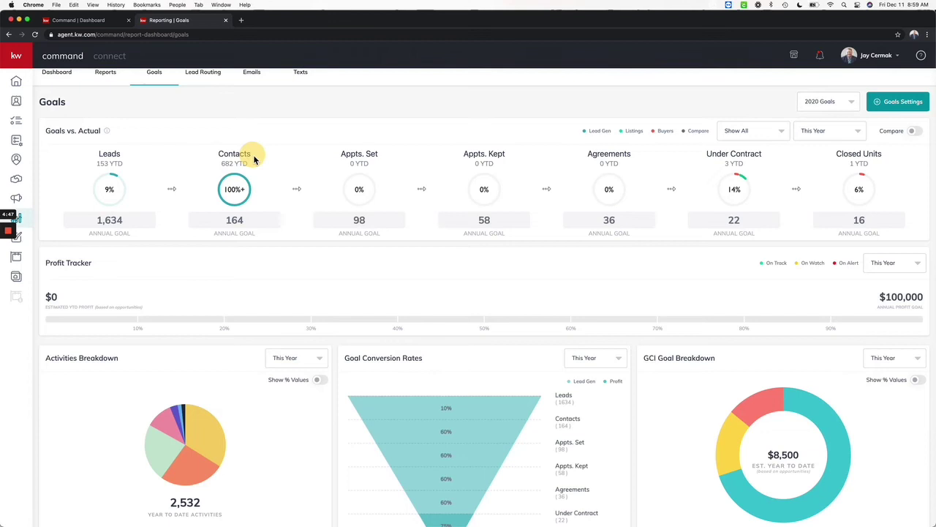
# Step: Highlight the 2020 goals: 164 contacts, 1,634 leads, 98 appointments set at 0%
pyautogui.doubleClick(228, 221)
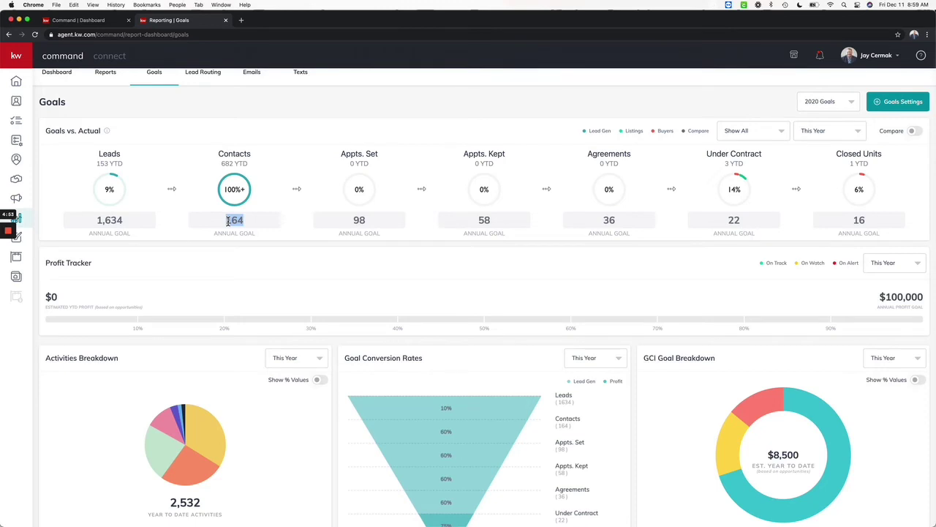
pyautogui.doubleClick(108, 220)
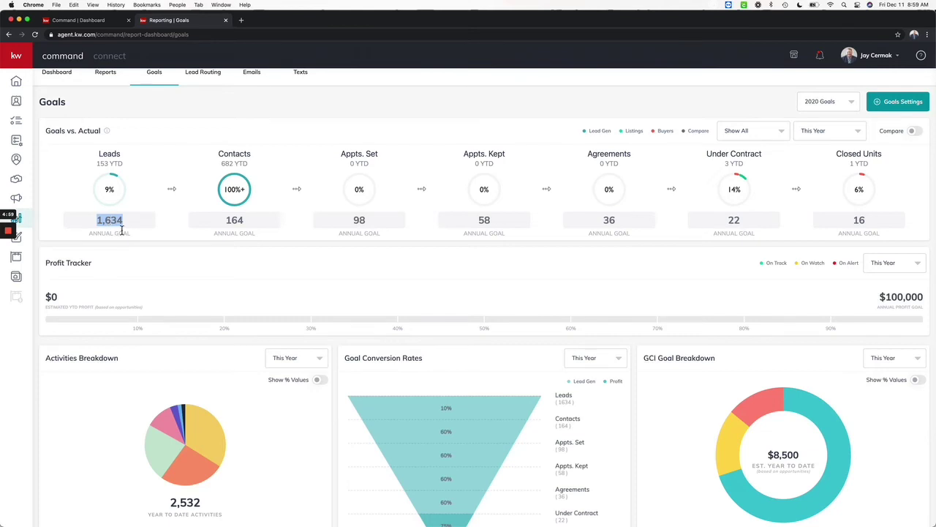
pyautogui.doubleClick(359, 220)
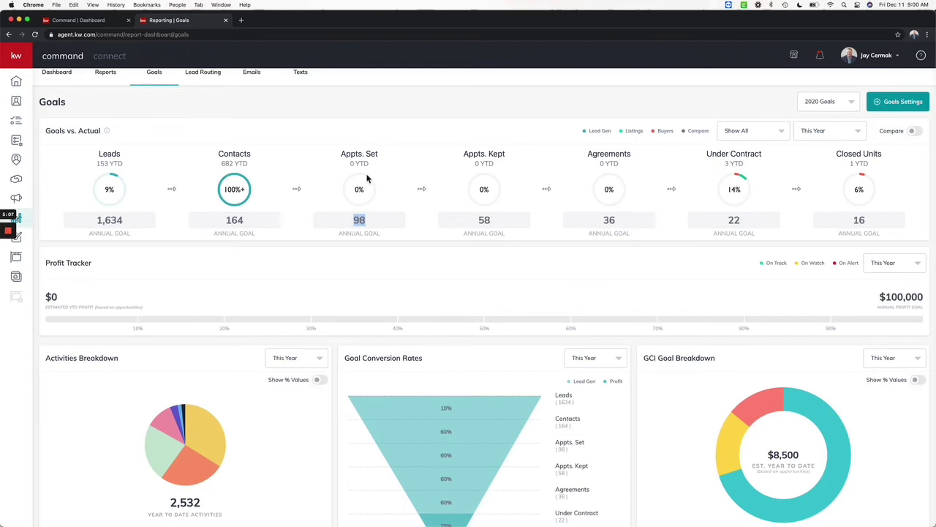
pyautogui.doubleClick(356, 189)
pyautogui.click(362, 219)
# Step: Open Opportunities in a new tab, then open and cancel Create Opportunity
pyautogui.rightClick(8, 176)
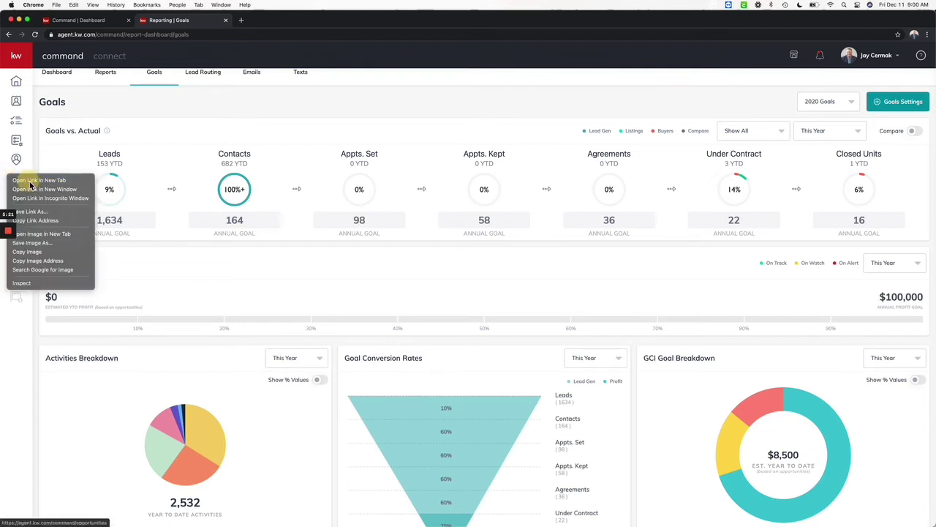
pyautogui.click(31, 181)
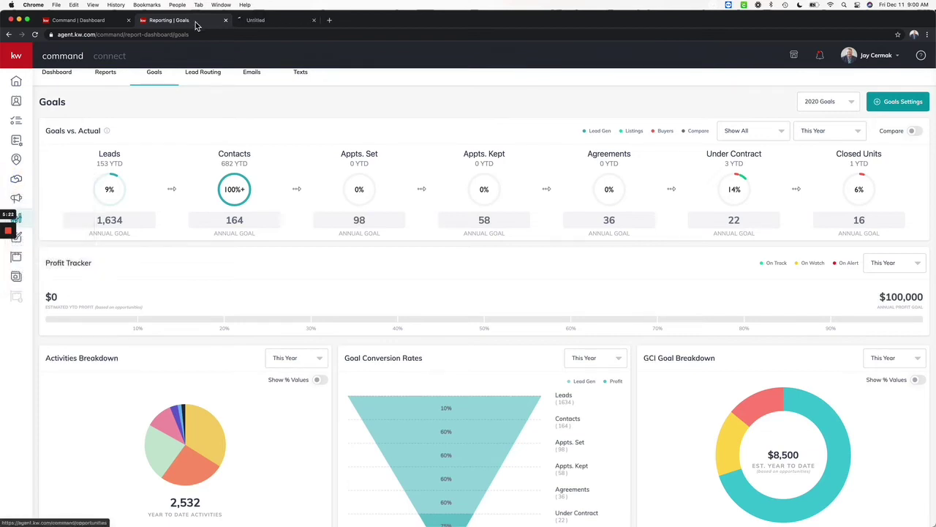
pyautogui.click(267, 27)
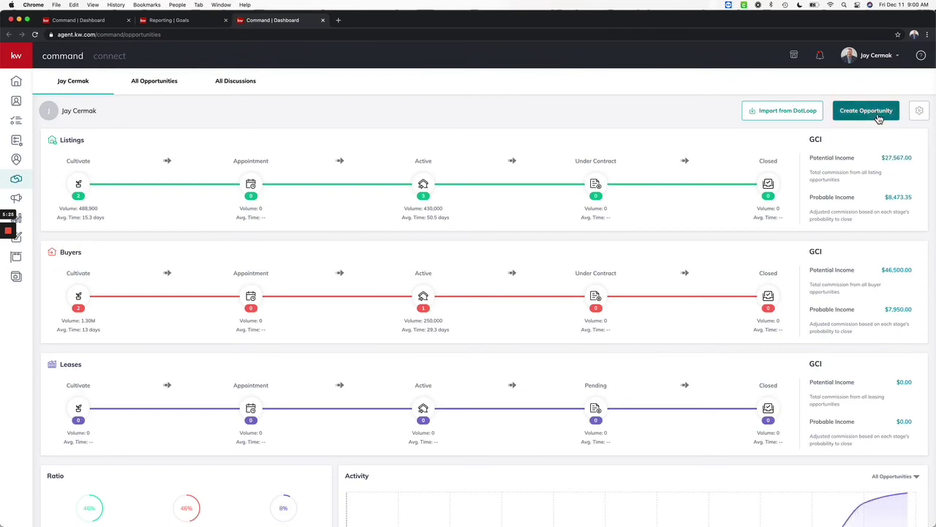
pyautogui.click(879, 119)
pyautogui.scroll(-2, 429, 324)
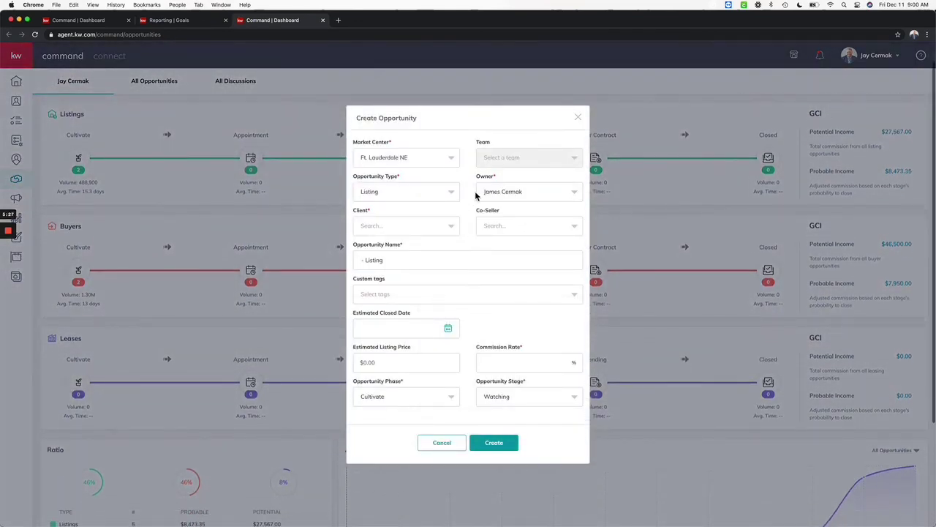
pyautogui.click(442, 444)
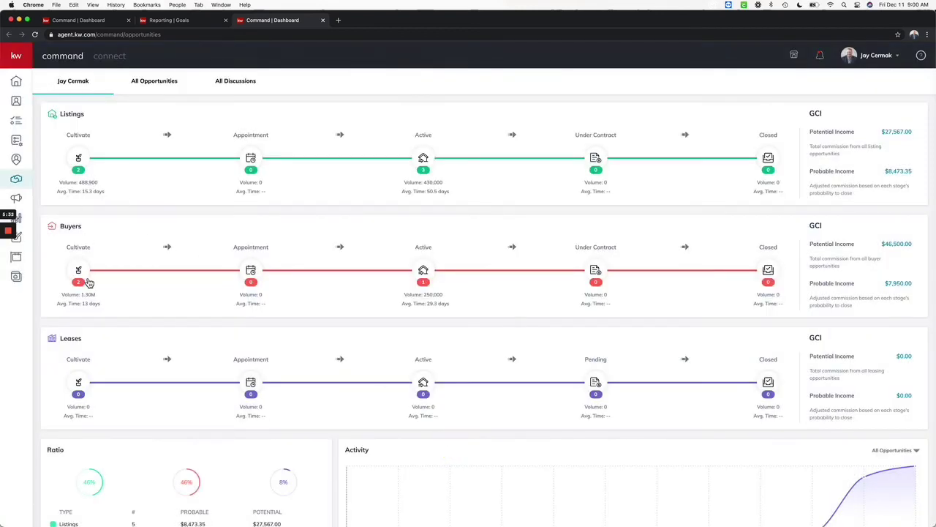
# Step: Set the Cultivate buyer's Appointment Scheduled to 12/9/2020 and Appointment Date to 12/11/2020, and save
pyautogui.click(79, 269)
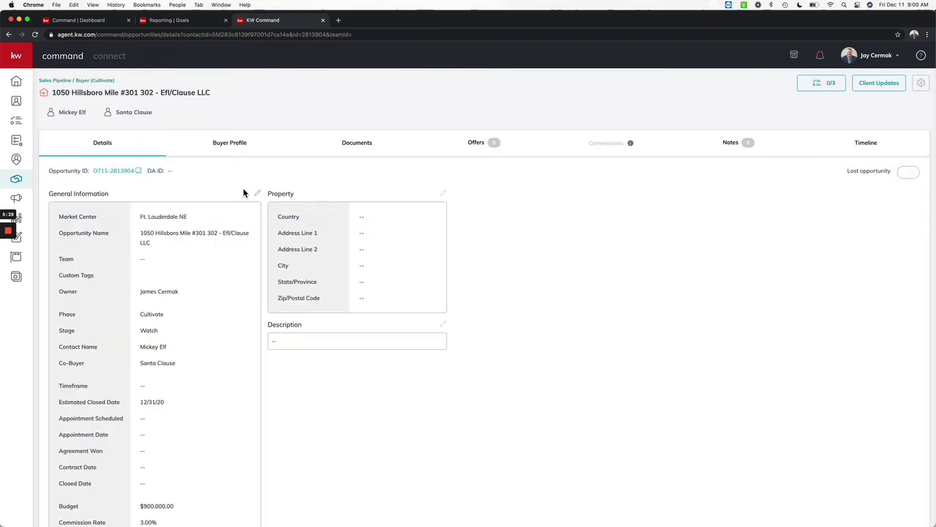
pyautogui.click(257, 193)
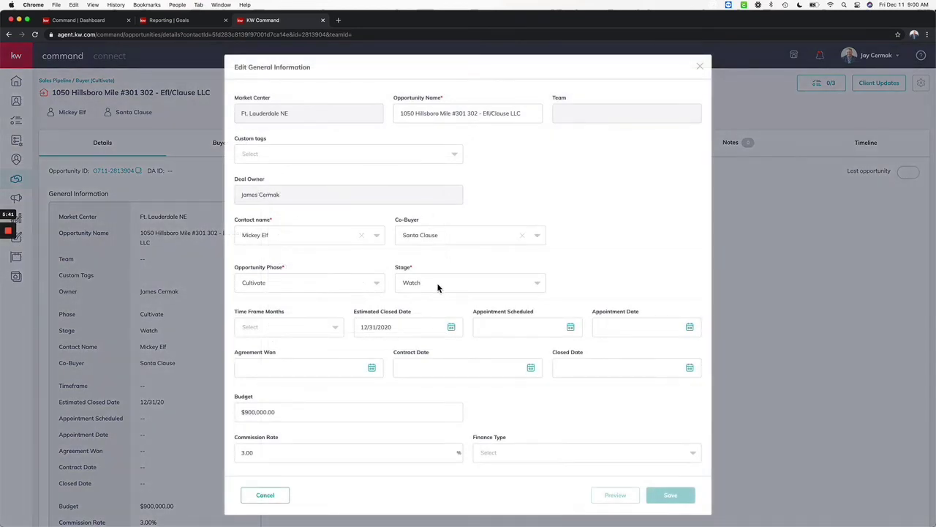
pyautogui.click(573, 329)
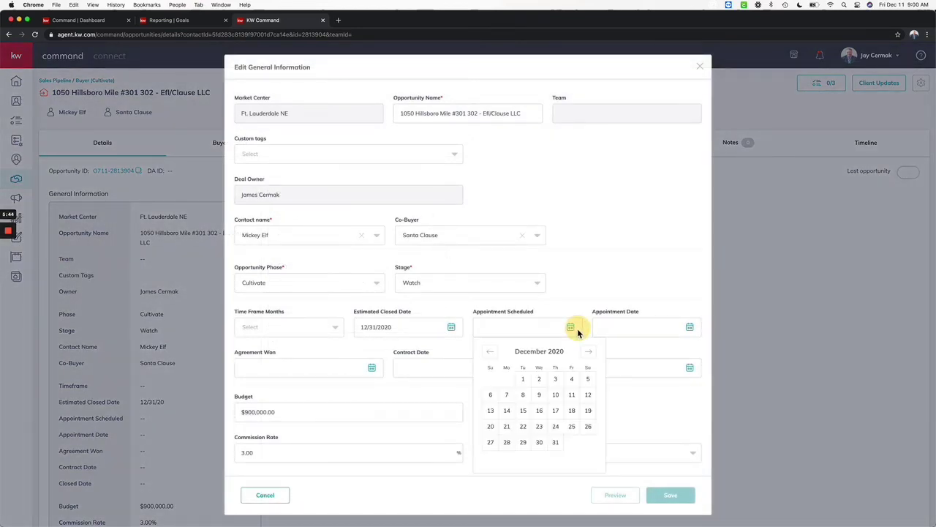
pyautogui.click(538, 395)
pyautogui.click(667, 337)
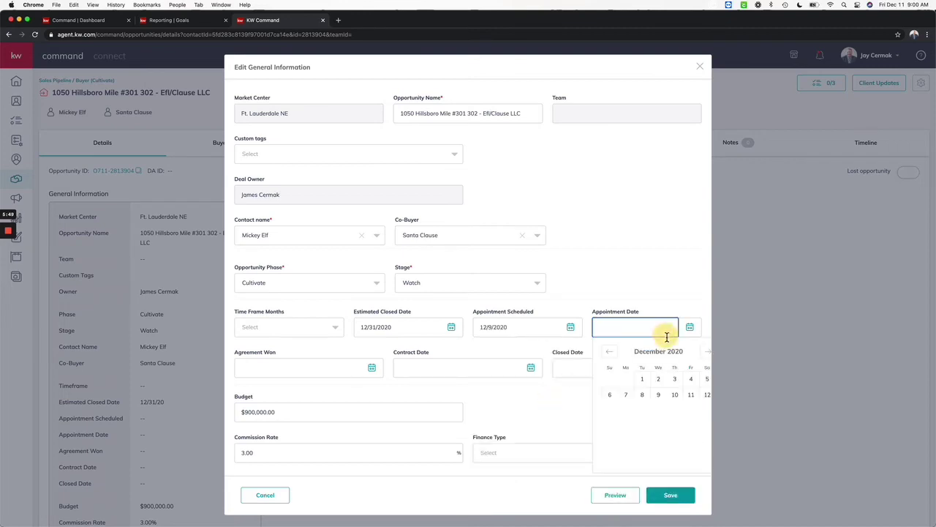
pyautogui.click(691, 394)
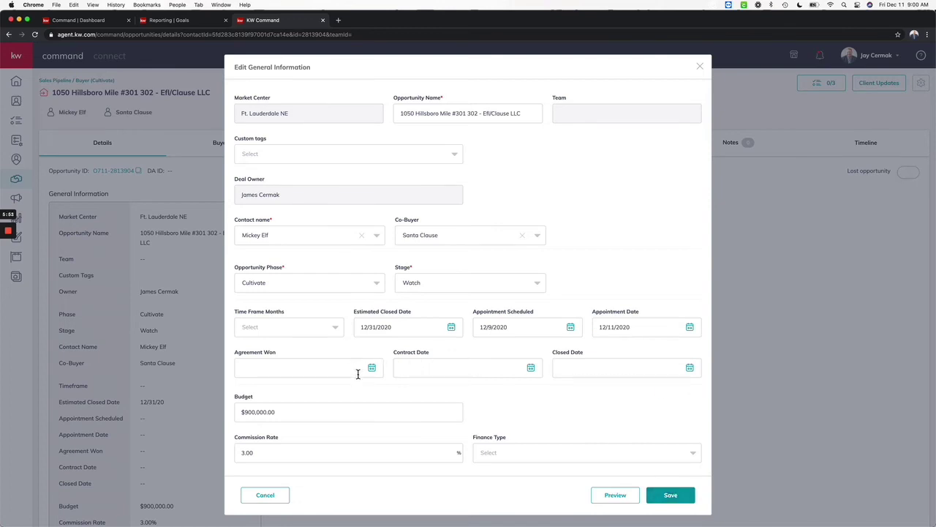
pyautogui.click(668, 495)
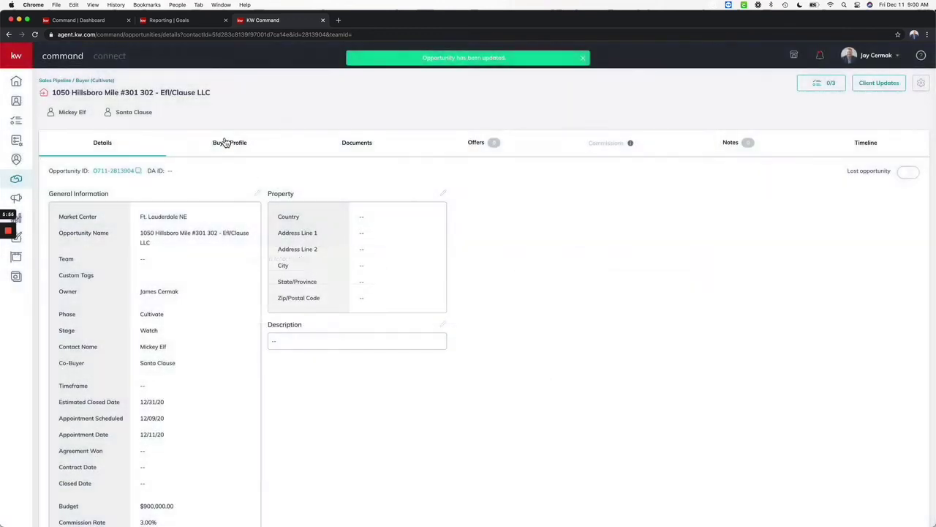
# Step: Reload the Goals dashboard and set Goals vs. Actual to This Month, showing the 1,481-lead monthly goal
pyautogui.click(179, 20)
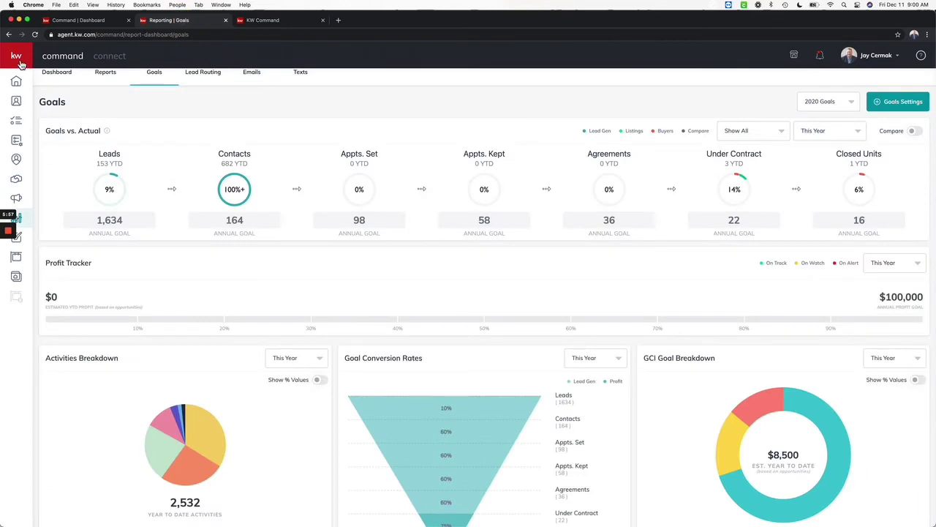
pyautogui.click(33, 35)
pyautogui.moveTo(359, 187)
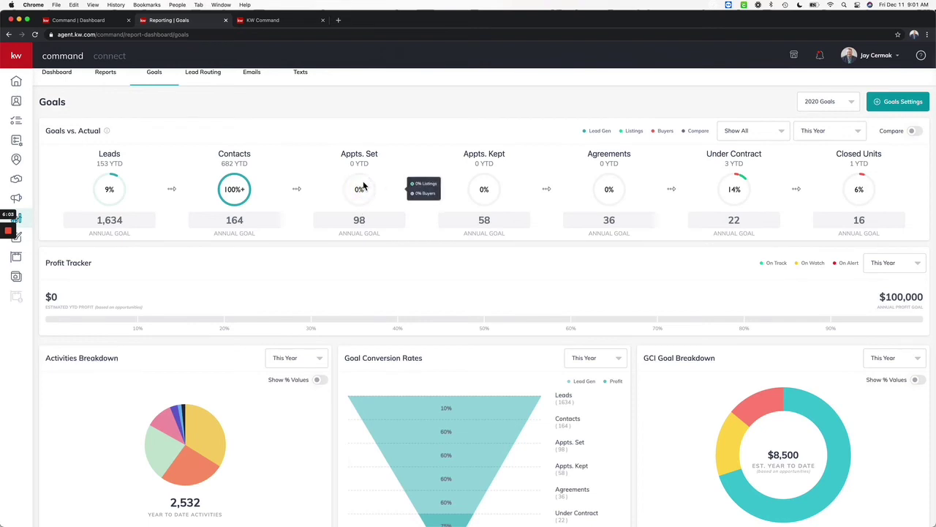
pyautogui.click(855, 133)
pyautogui.click(836, 150)
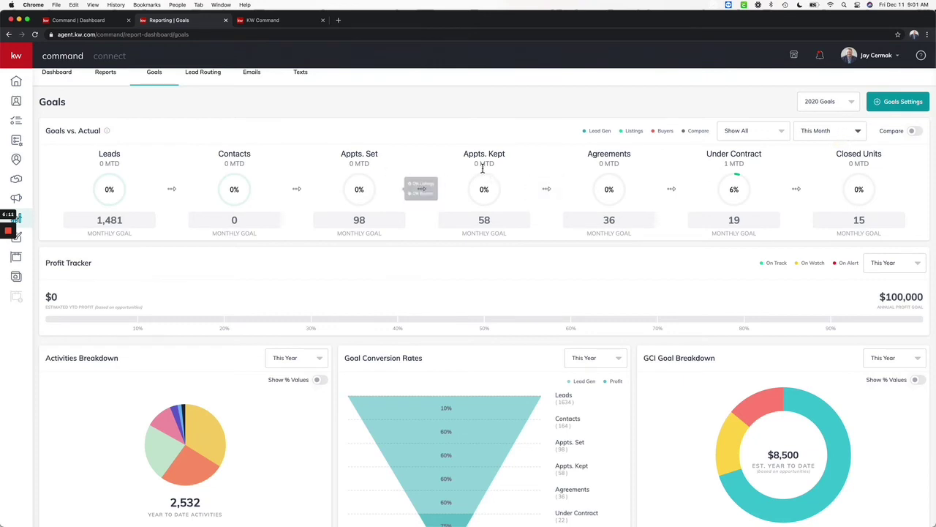
pyautogui.moveTo(480, 179)
pyautogui.moveTo(735, 190)
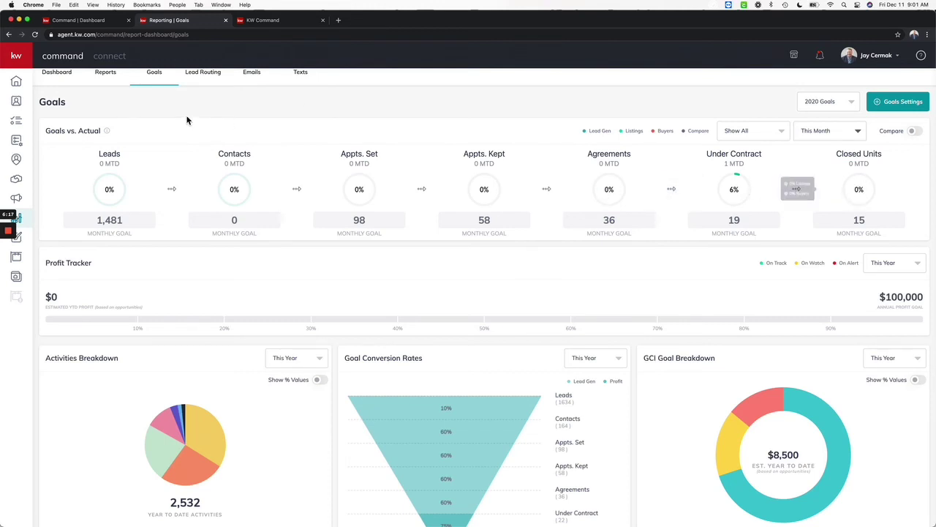
# Step: Move the buyer opportunity from Buyers Cultivate into the Appointment phase's Reschedule stage
pyautogui.click(252, 19)
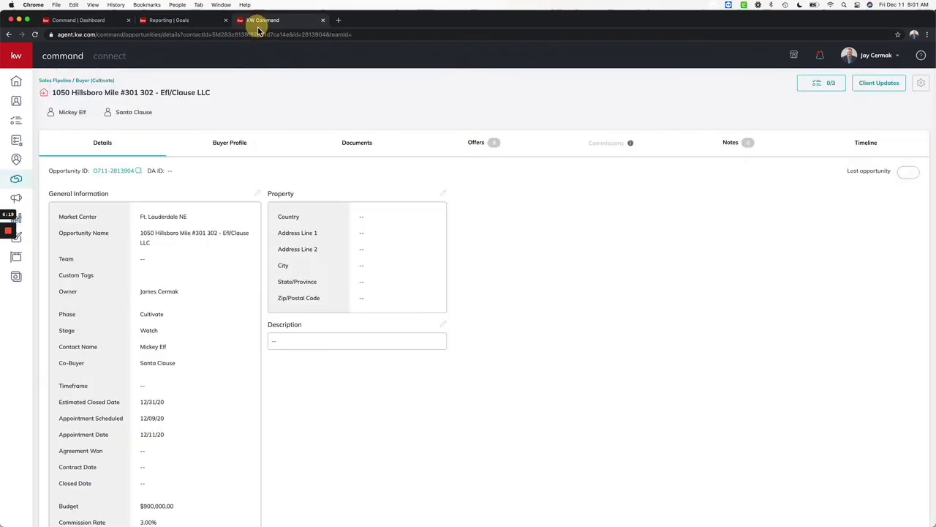
pyautogui.click(80, 298)
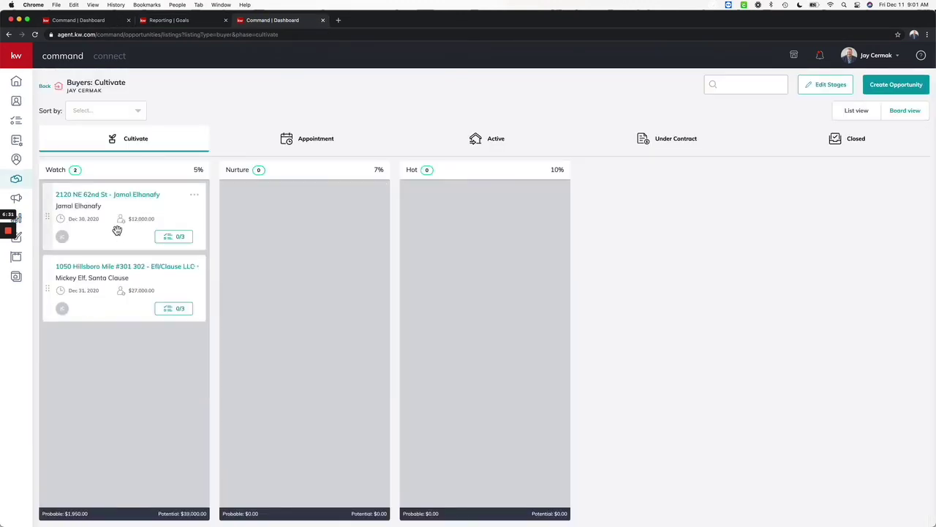
pyautogui.moveTo(51, 285); pyautogui.dragTo(241, 141)
pyautogui.click(271, 137)
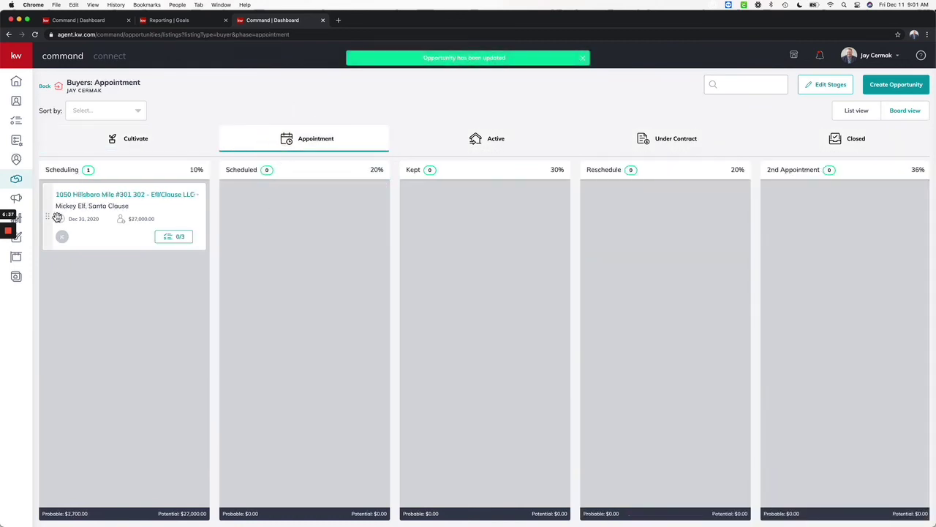
pyautogui.moveTo(53, 219); pyautogui.dragTo(633, 231)
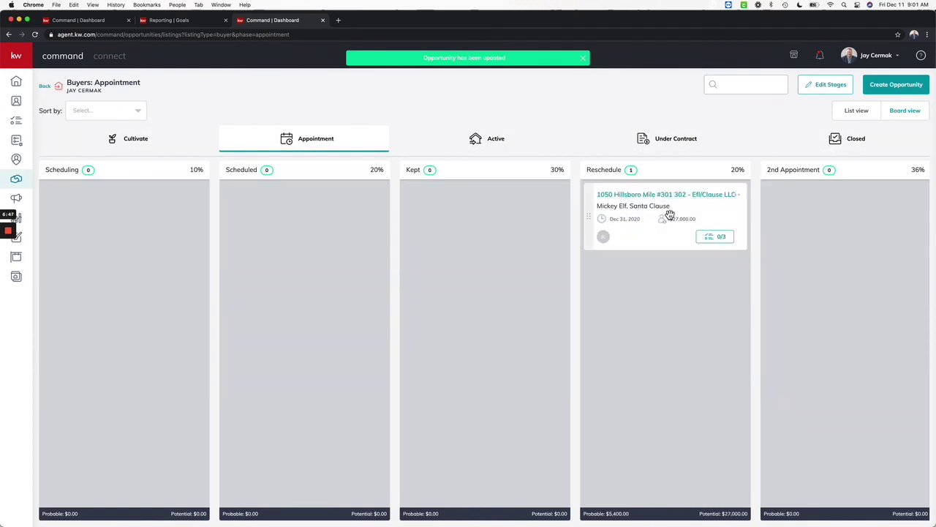
# Step: Set the opportunity's Agreement Won date to 12/11/2020, save it, and reload the Goals dashboard
pyautogui.click(673, 196)
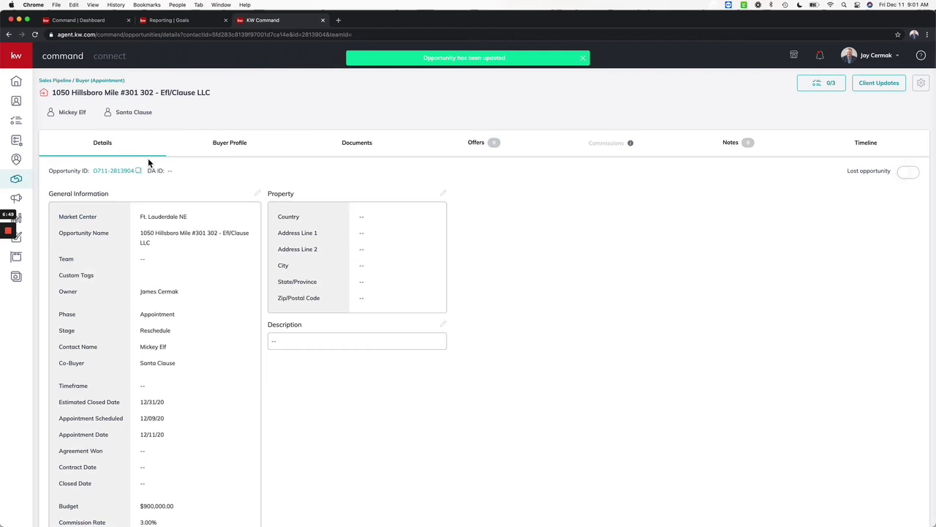
pyautogui.click(257, 193)
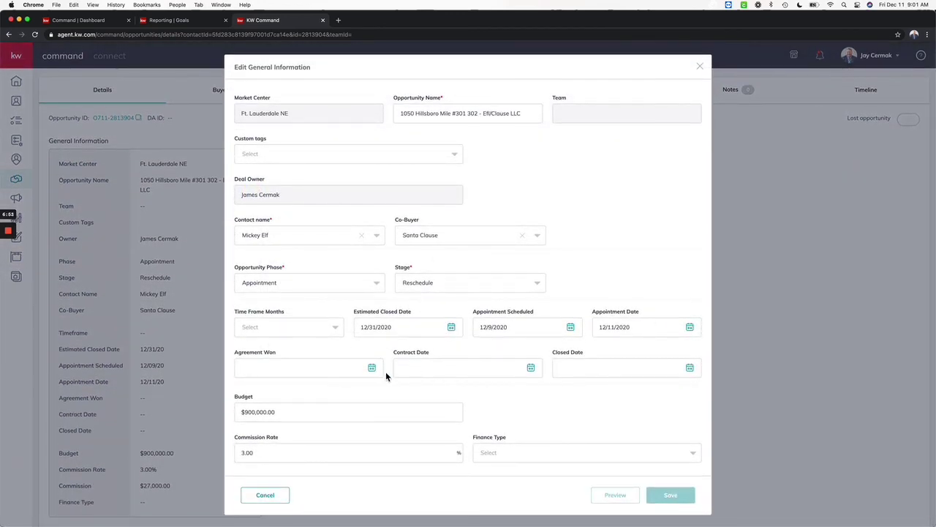
pyautogui.click(371, 368)
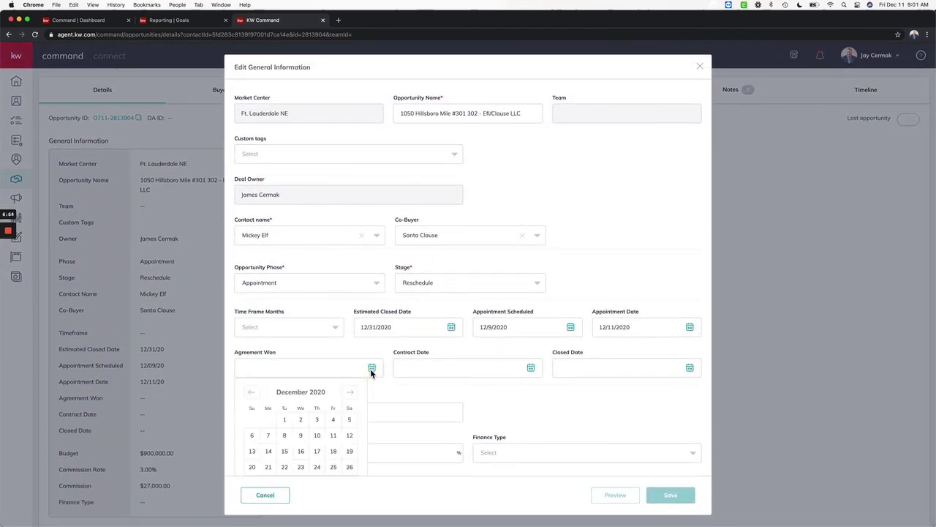
pyautogui.click(335, 436)
pyautogui.click(534, 367)
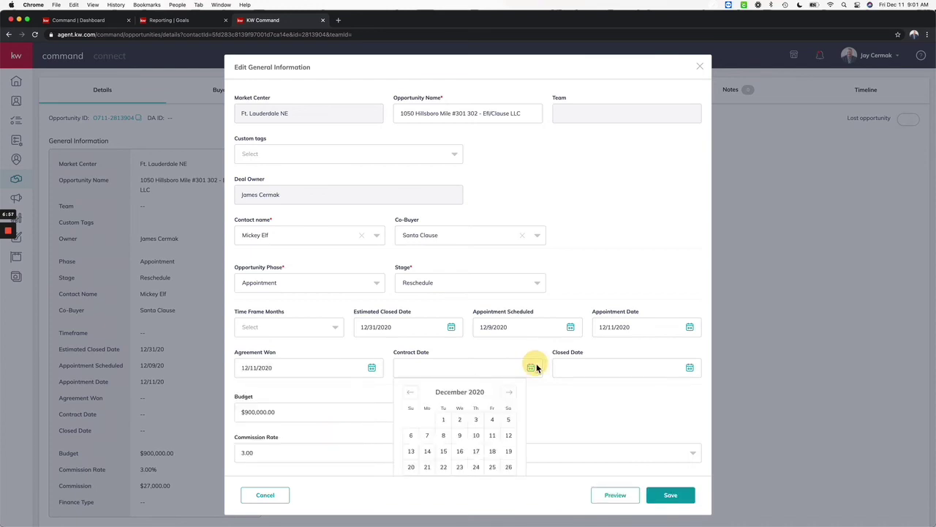
pyautogui.click(670, 494)
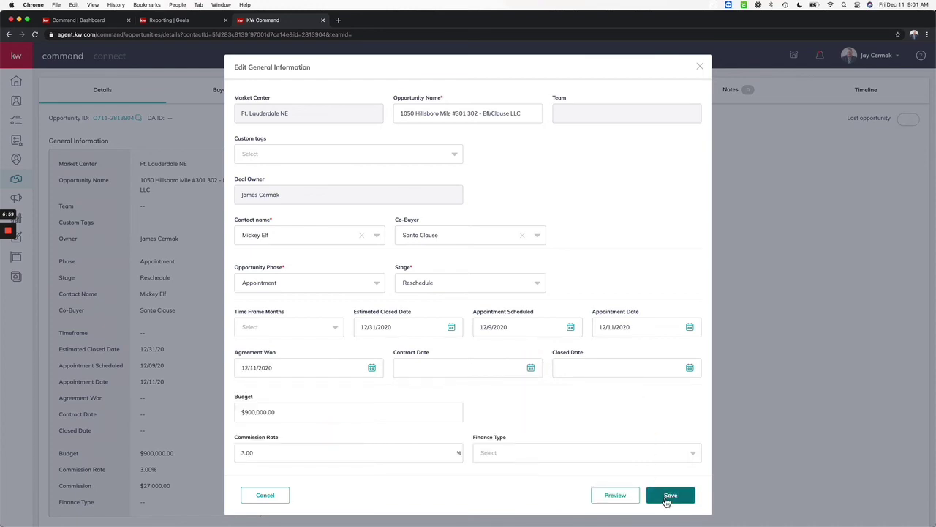
pyautogui.click(187, 21)
pyautogui.click(36, 34)
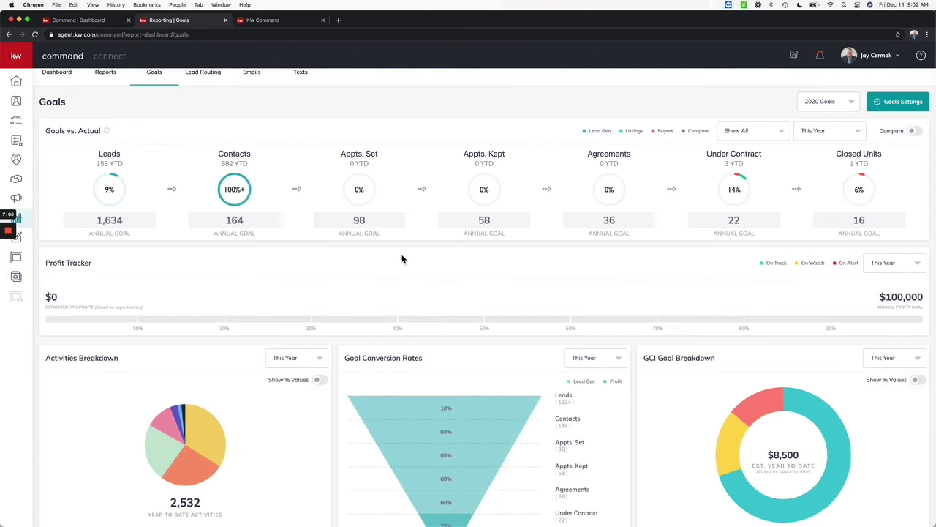
pyautogui.click(847, 105)
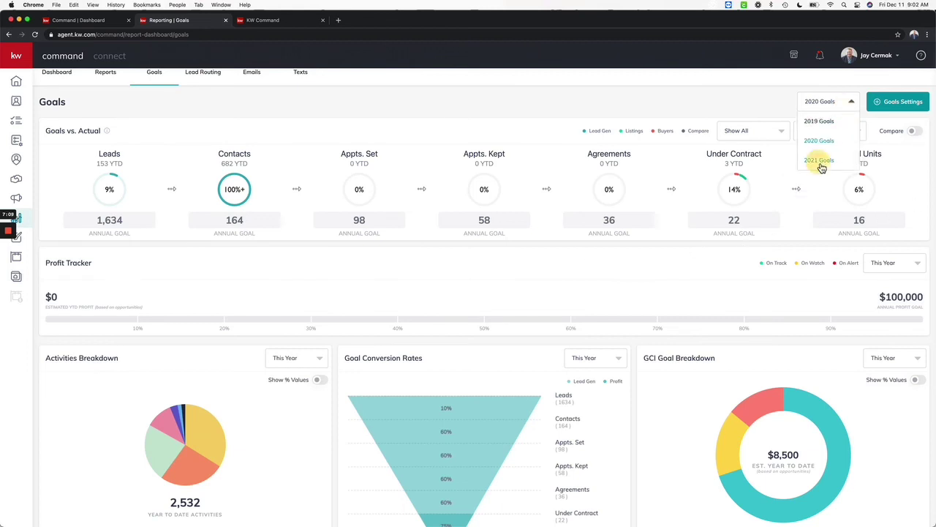
pyautogui.click(821, 167)
pyautogui.click(838, 109)
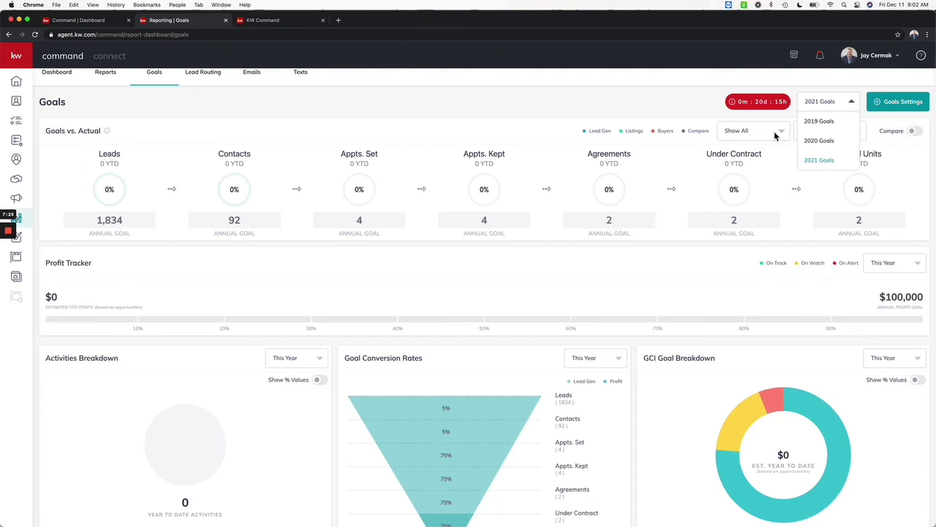
pyautogui.click(826, 141)
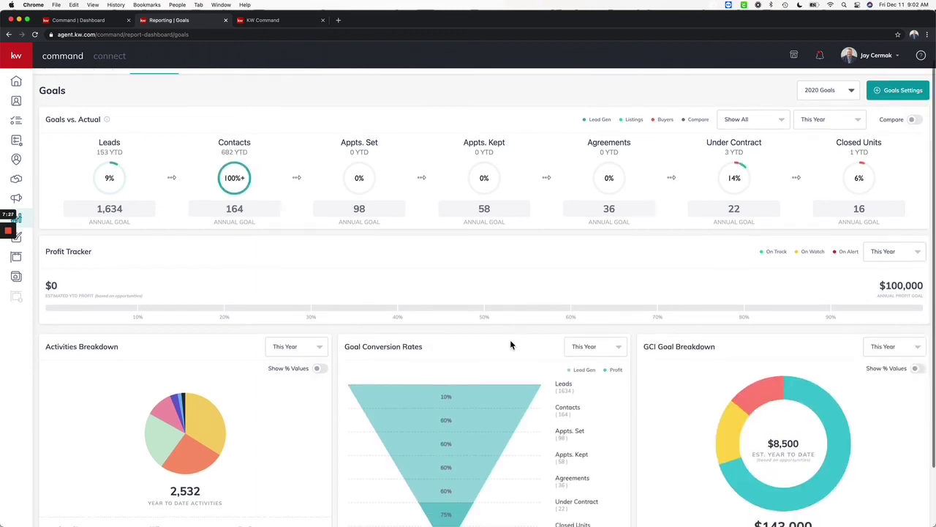
# Step: Scroll through the 2020 Goals dashboard to review the year-to-date activity figures
pyautogui.scroll(-2, 510, 339)
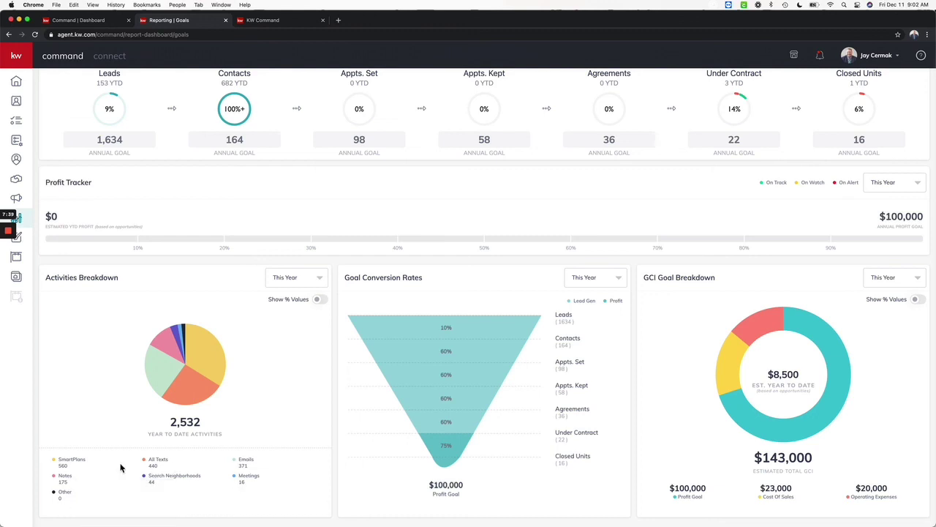
pyautogui.scroll(3, 814, 316)
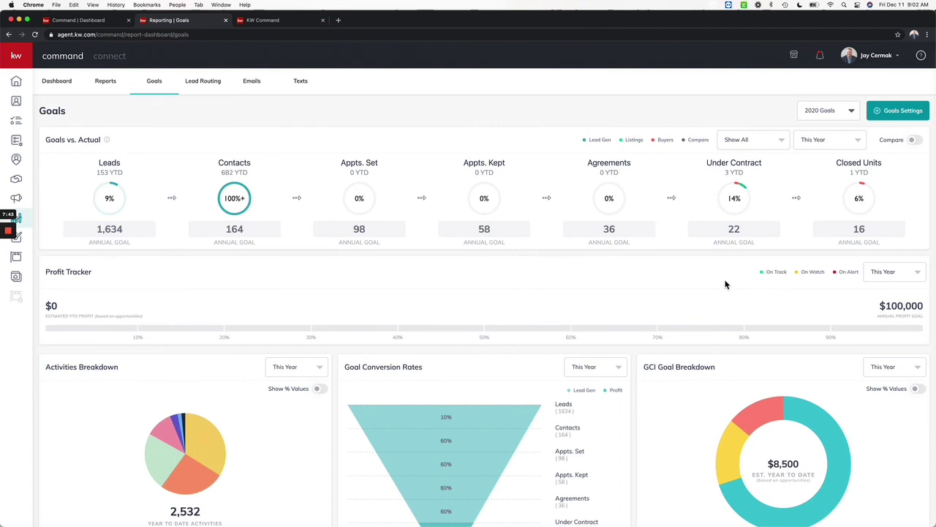
# Step: Preview the 2021 Goals figures, then switch the dashboard back to 2020 Goals
pyautogui.click(847, 115)
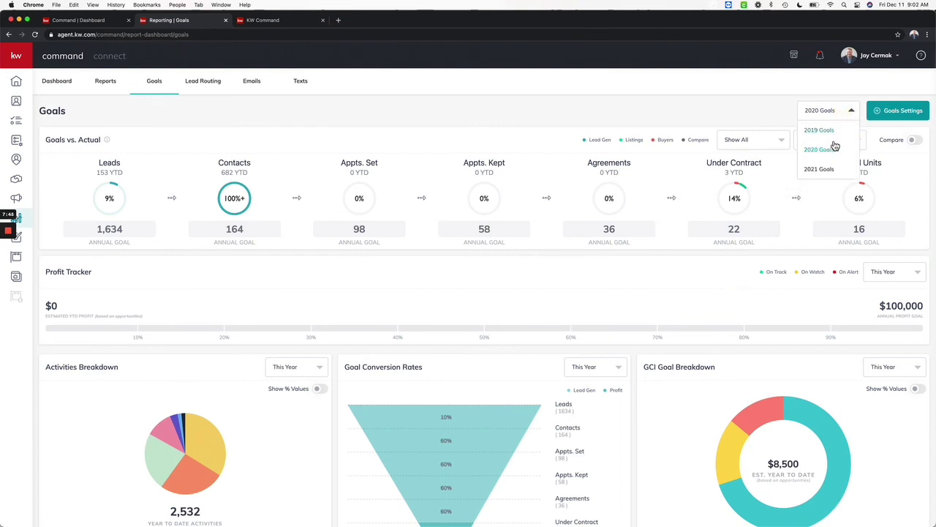
pyautogui.click(825, 168)
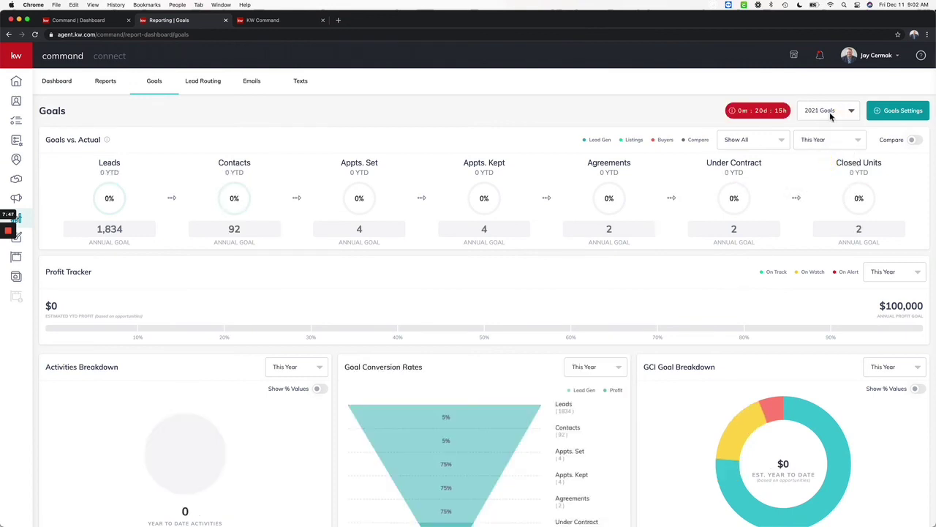
pyautogui.click(852, 111)
pyautogui.click(829, 150)
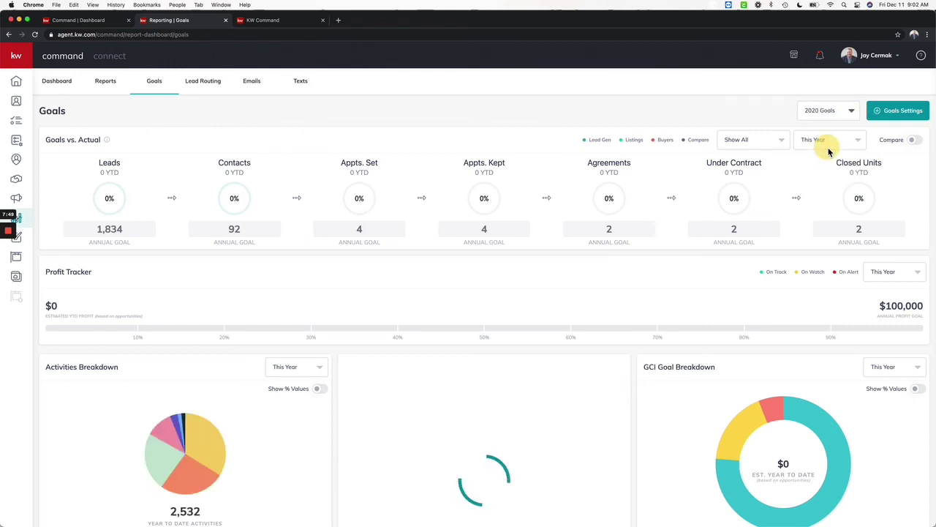